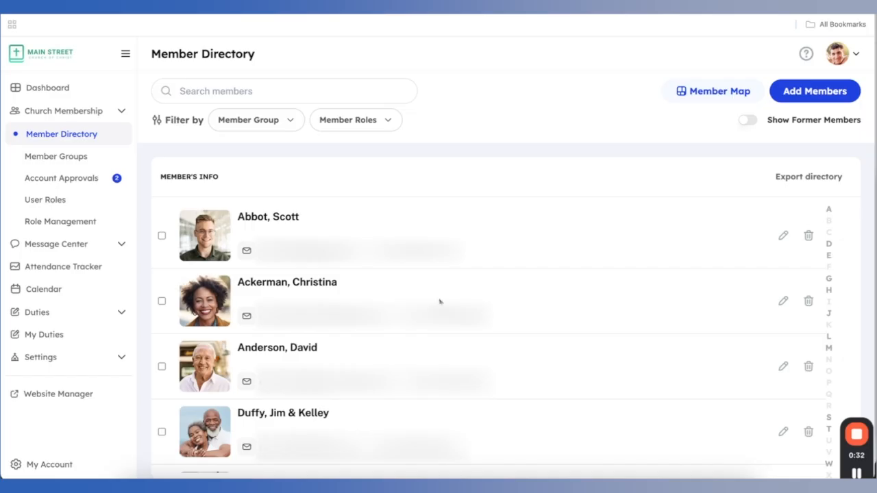
scroll(497, 308, down, 5)
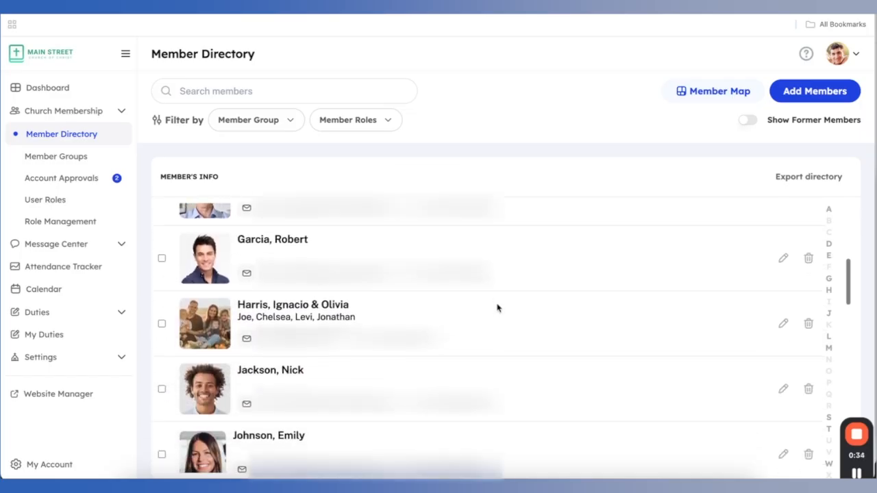
scroll(498, 308, down, 9)
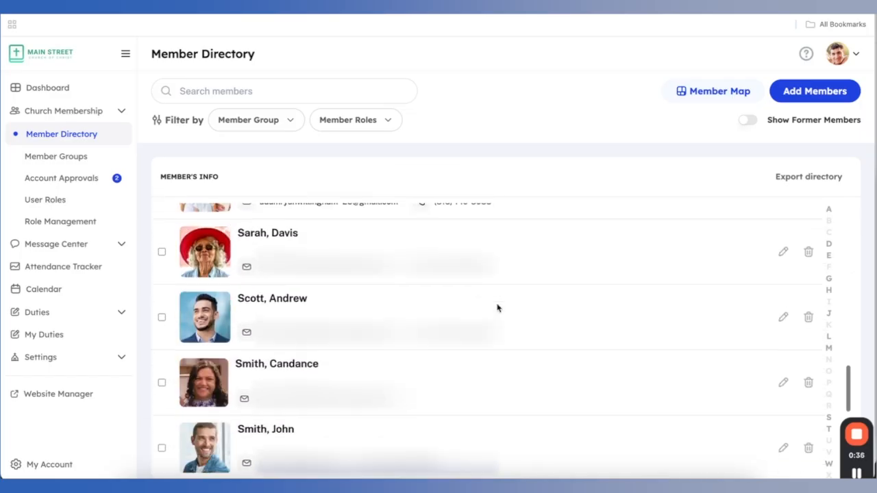
scroll(497, 308, down, 6)
scroll(498, 308, up, 7)
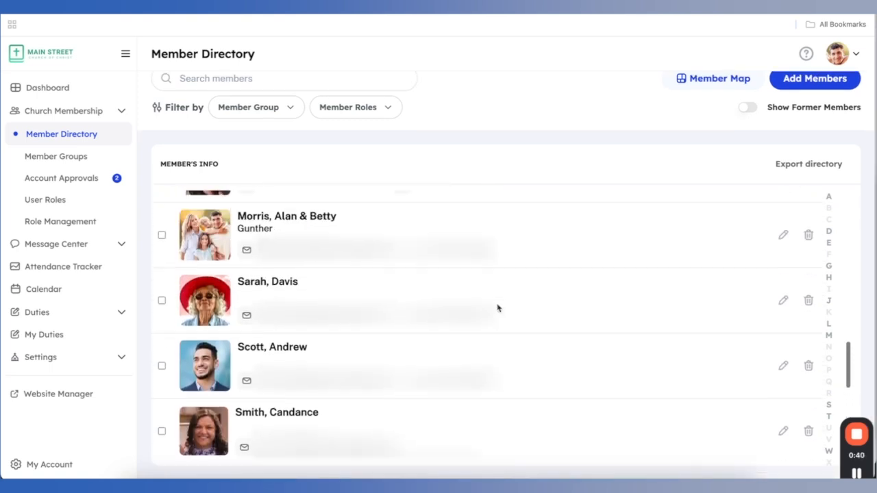
scroll(497, 308, up, 8)
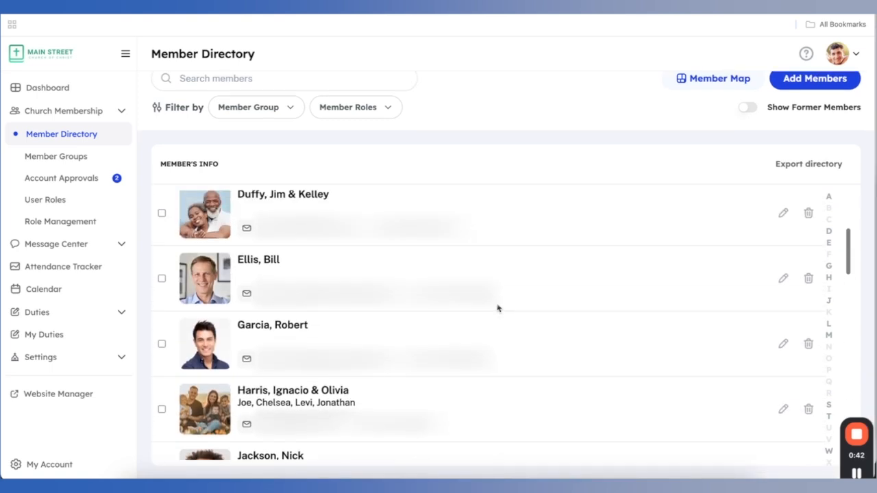
scroll(498, 309, up, 3)
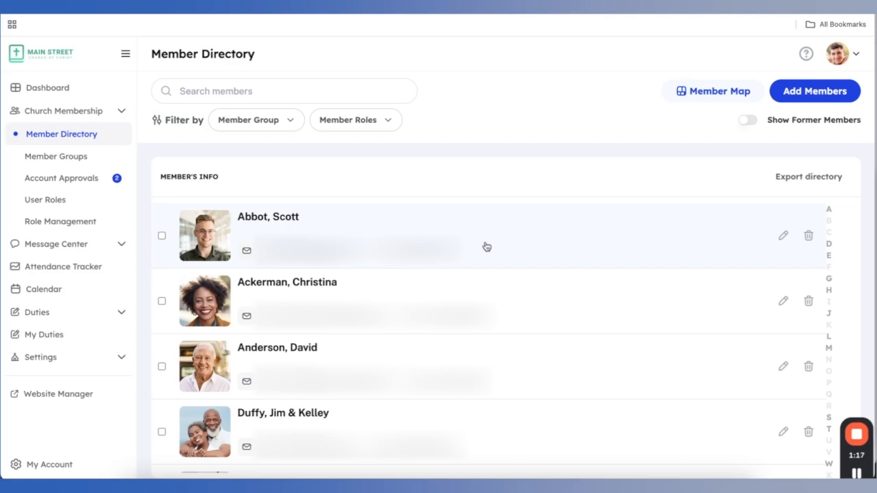
click(486, 247)
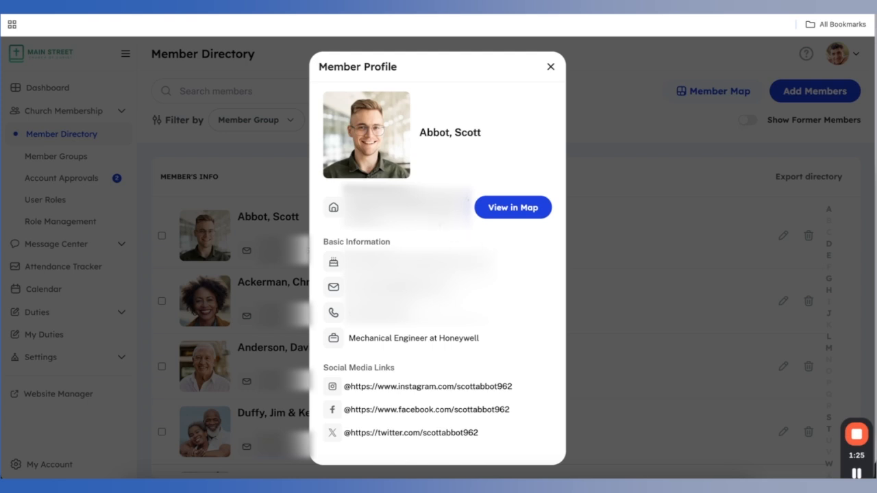
click(369, 133)
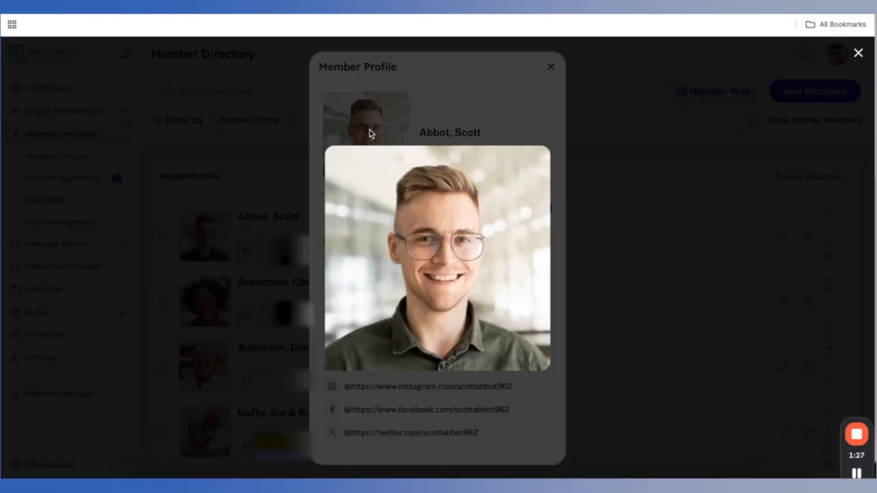
click(518, 116)
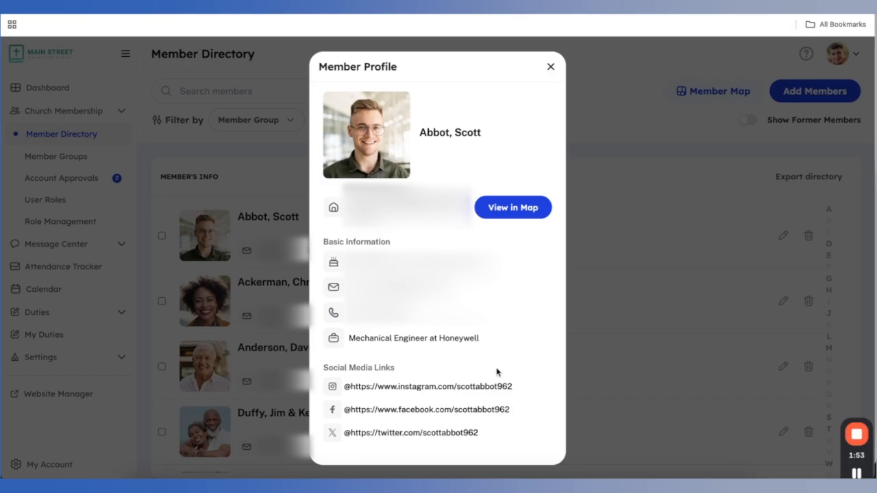
click(504, 206)
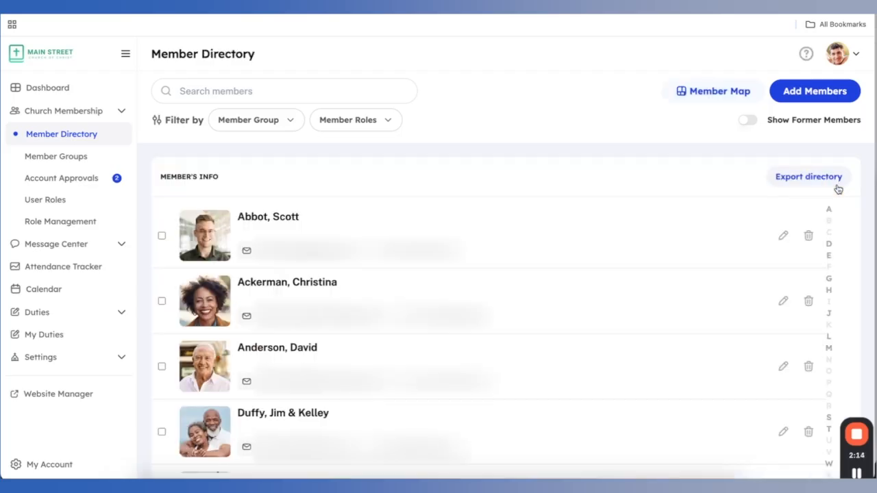
scroll(768, 222, down, 4)
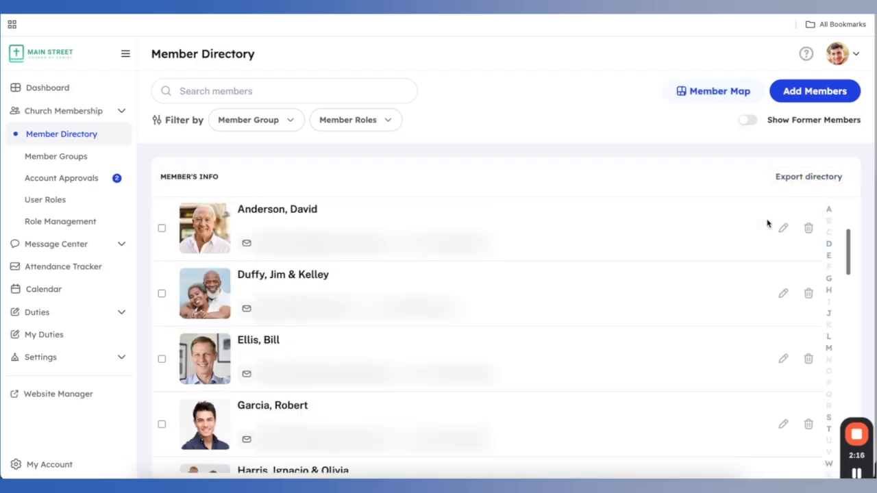
click(585, 377)
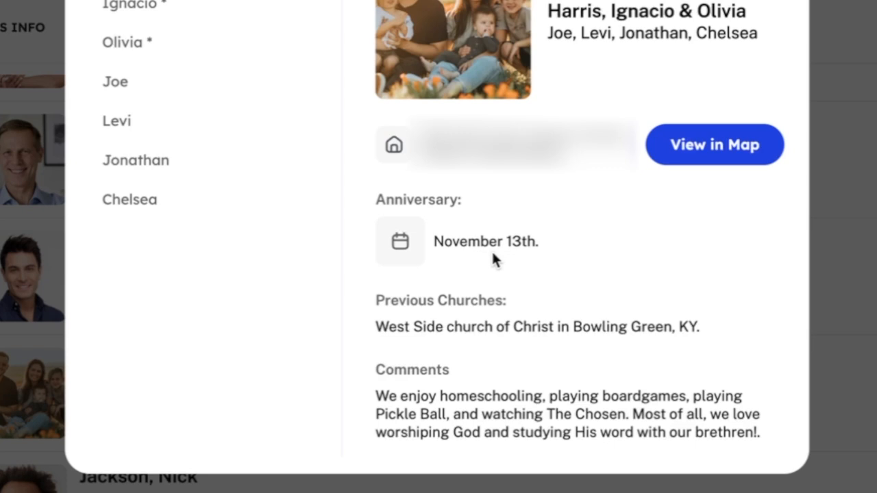
double_click(542, 330)
click(542, 330)
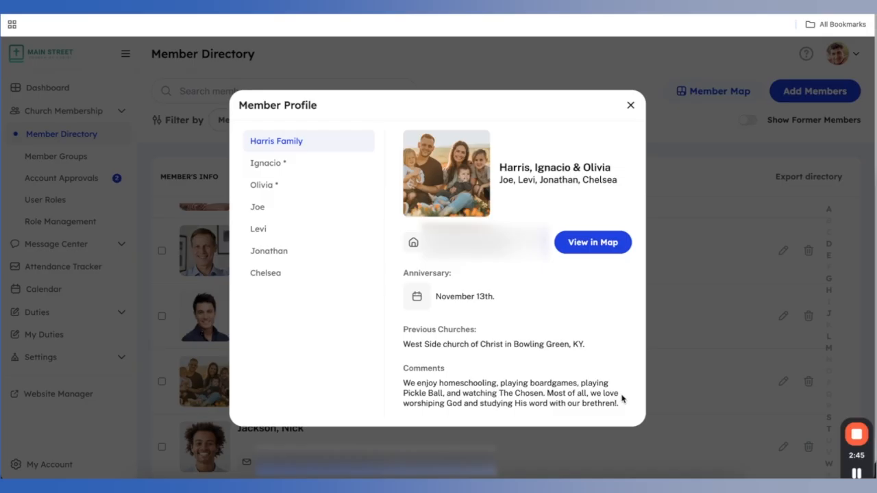
click(290, 165)
click(290, 168)
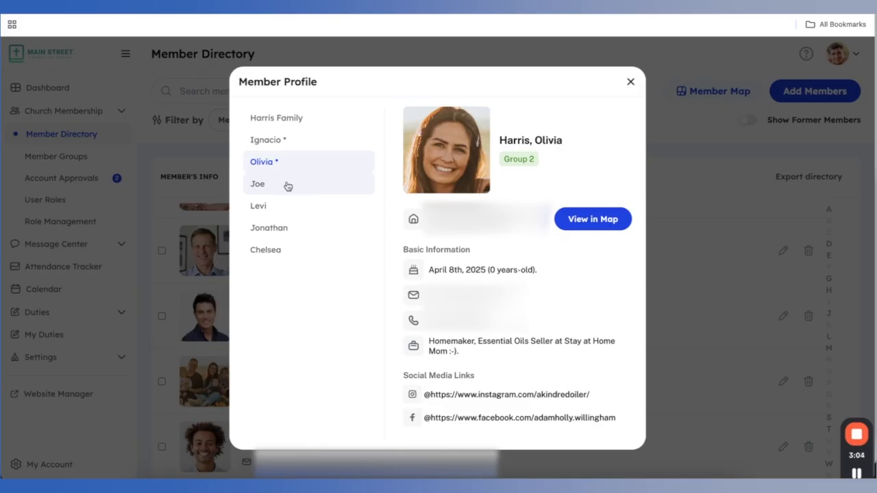
click(287, 185)
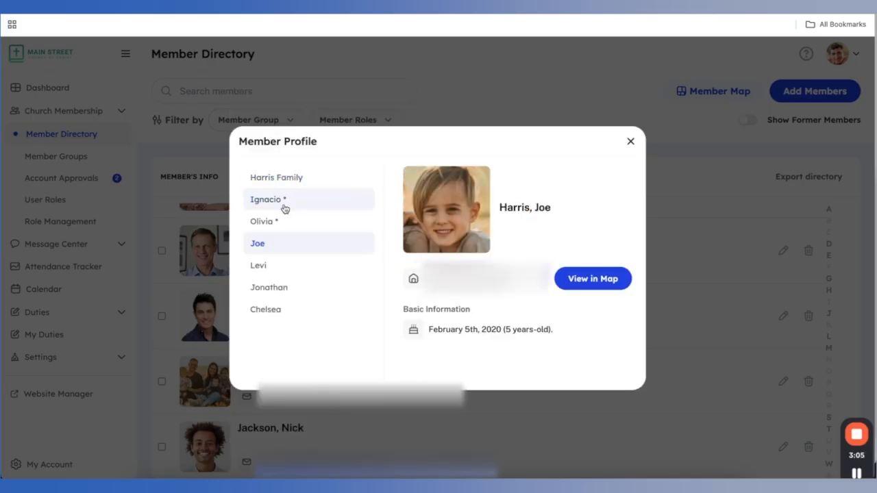
click(277, 268)
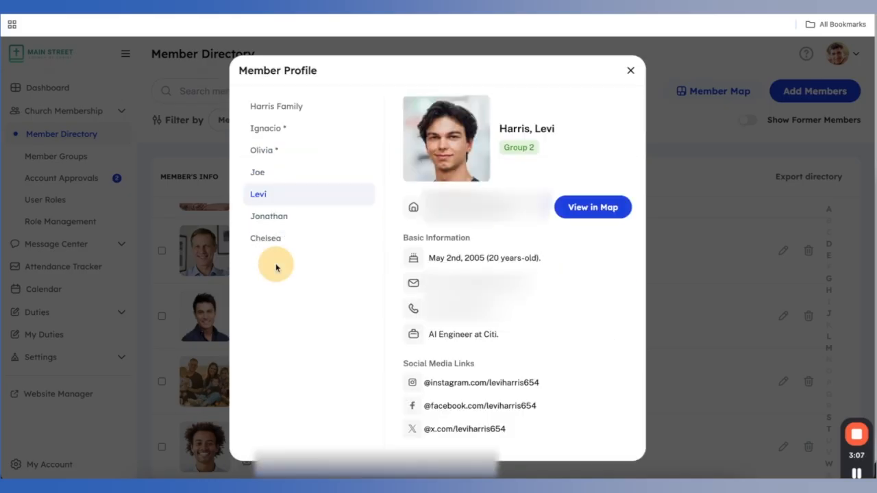
click(289, 216)
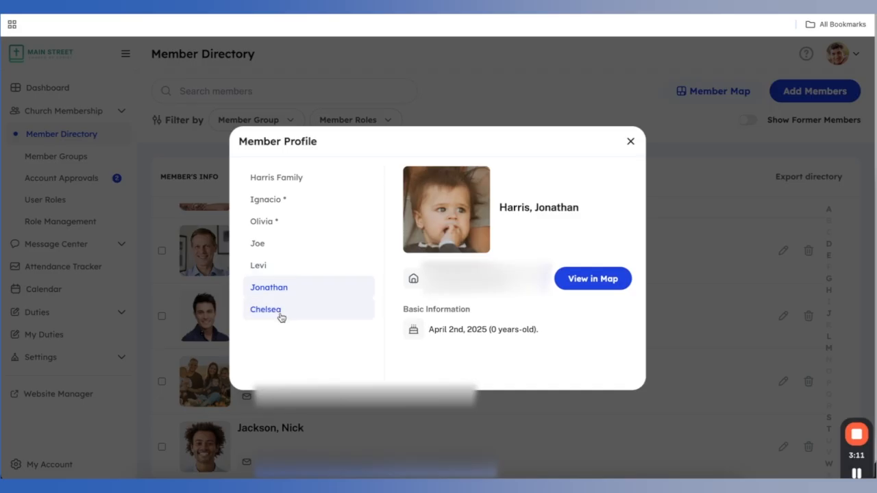
click(280, 315)
click(630, 142)
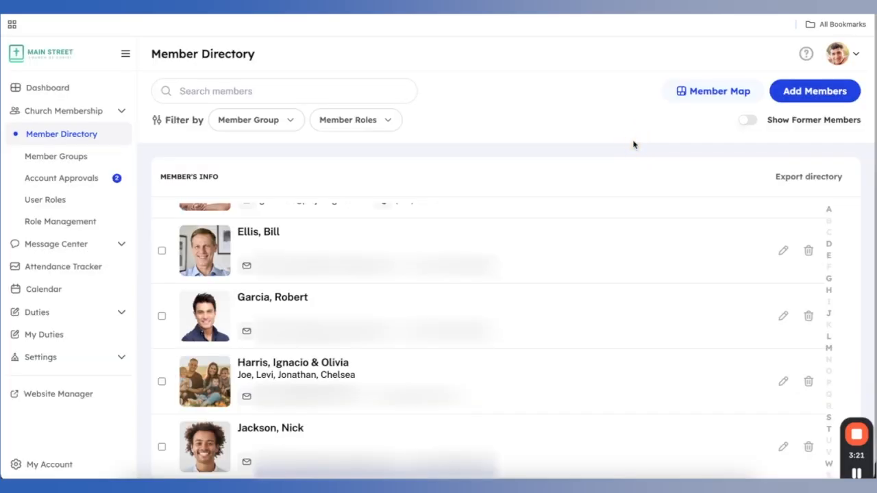
click(285, 86)
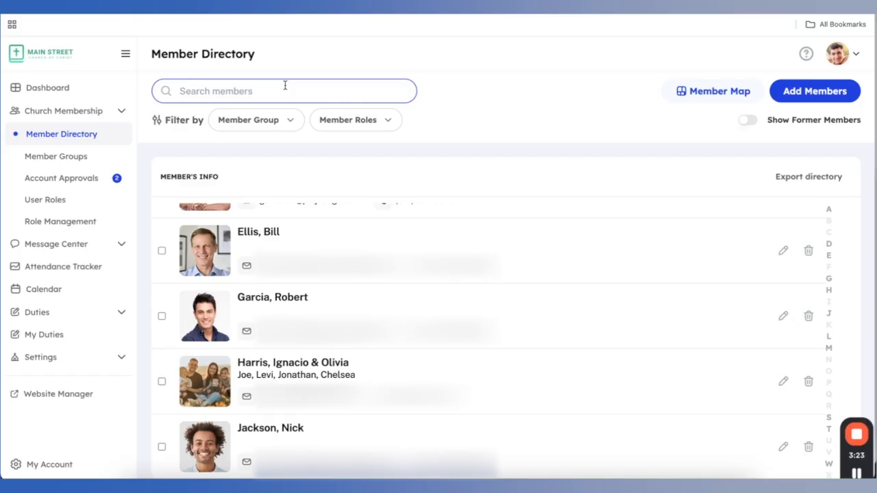
click(285, 86)
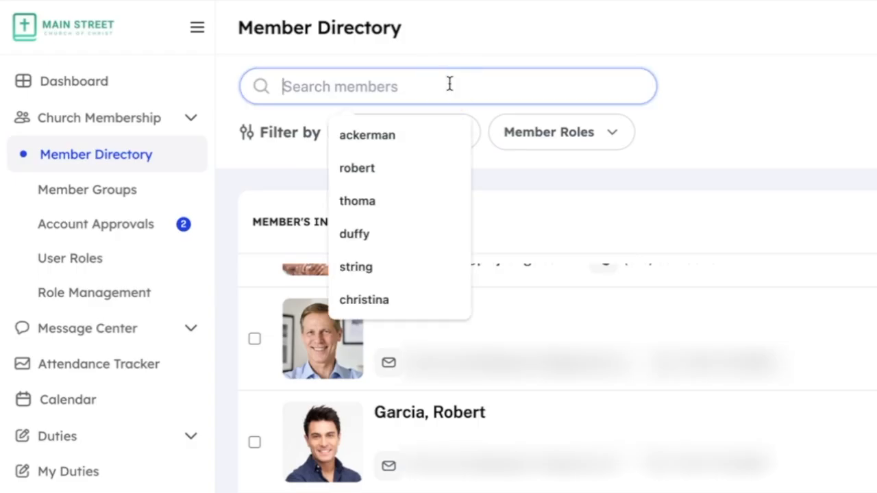
text(string)
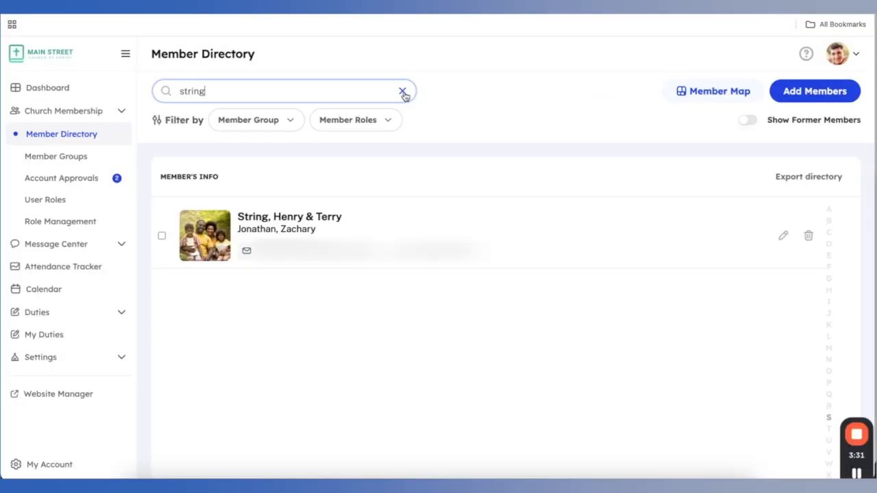
click(635, 87)
click(309, 85)
text(john)
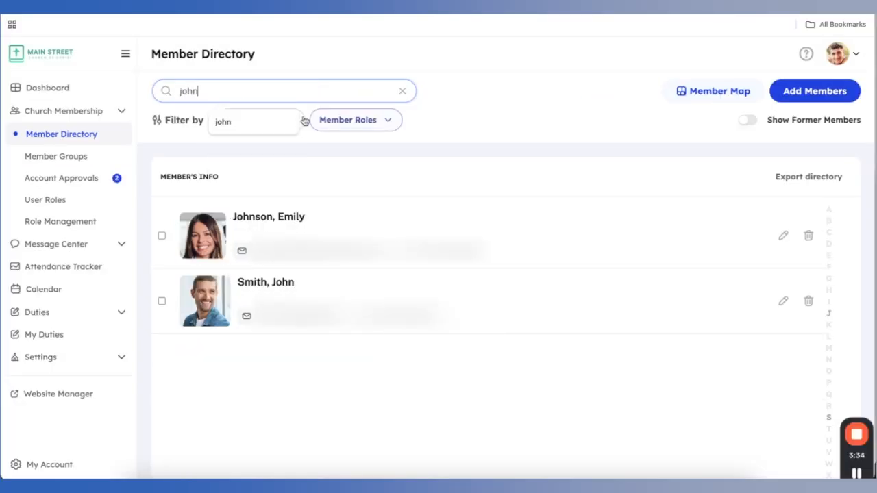
click(403, 92)
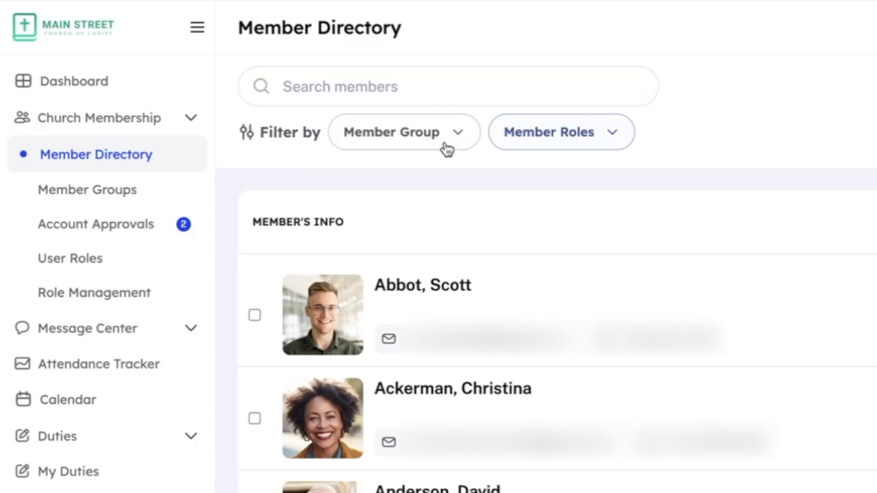
Try the Deacons, Elders and Group 1 member group filters, clearing each one afterward
click(274, 122)
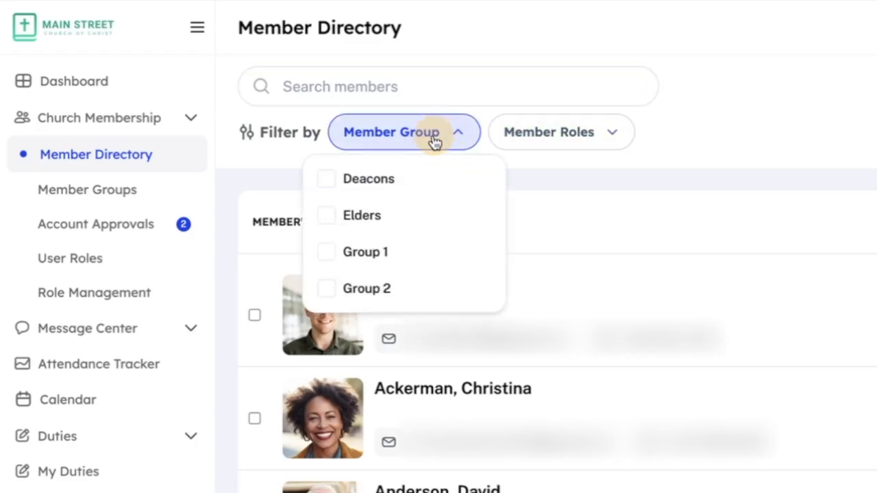
click(326, 179)
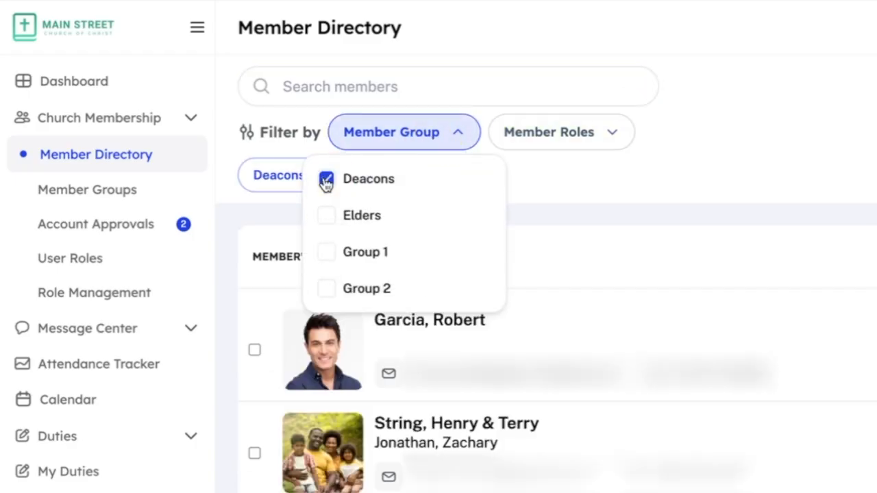
click(326, 179)
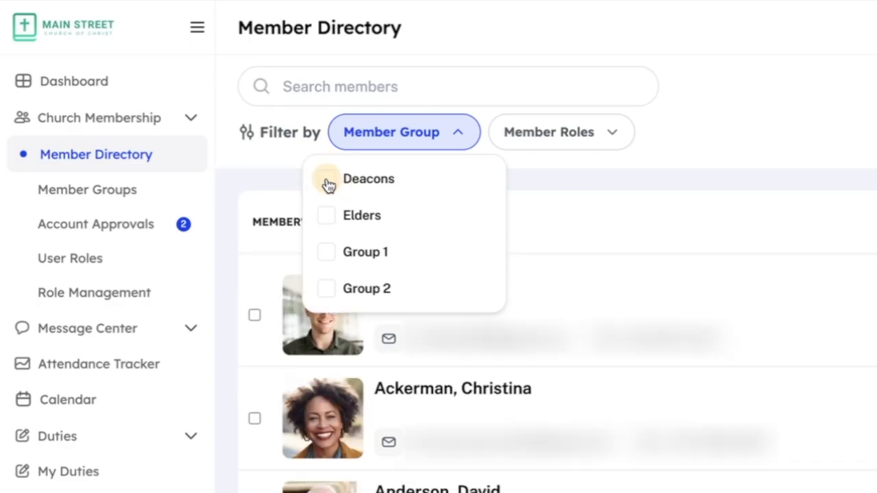
click(326, 215)
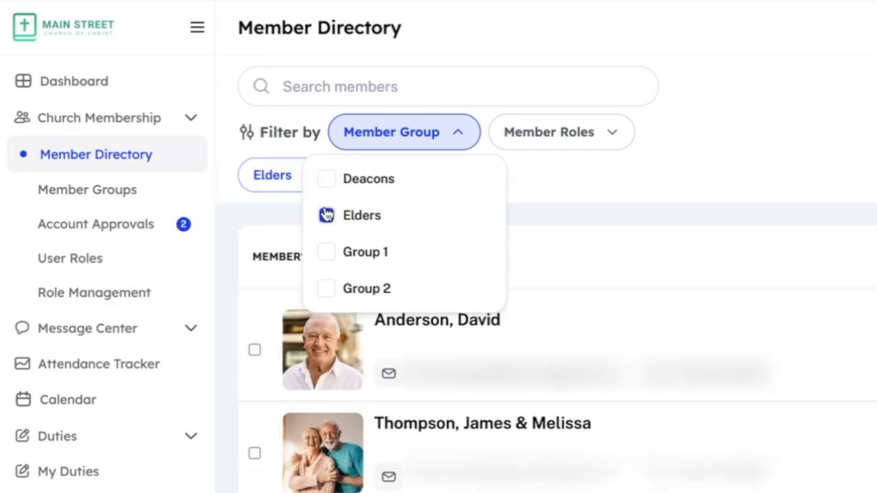
click(326, 215)
click(327, 253)
click(327, 256)
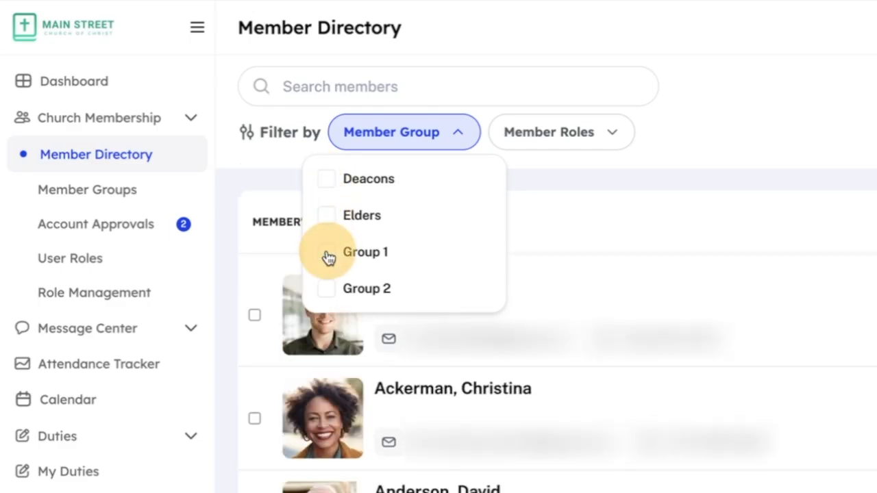
Try and clear the Admin role filter, then hide former members and scroll the list
click(555, 135)
click(485, 184)
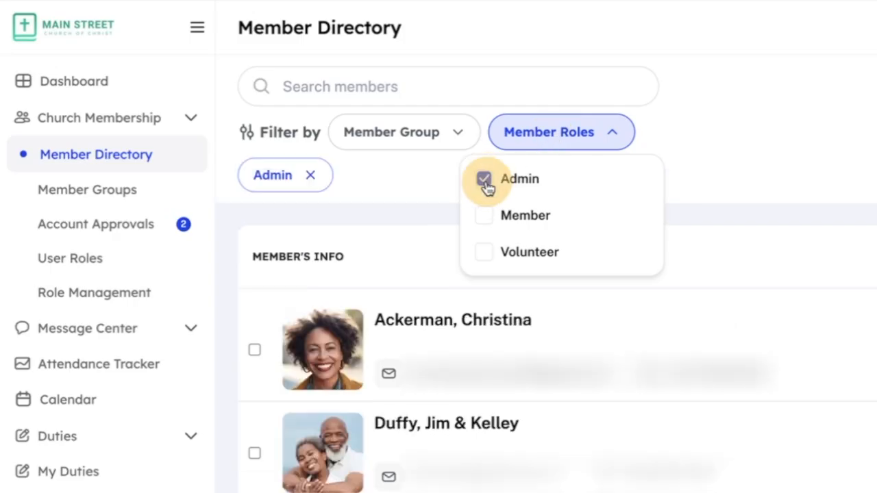
click(484, 183)
click(682, 159)
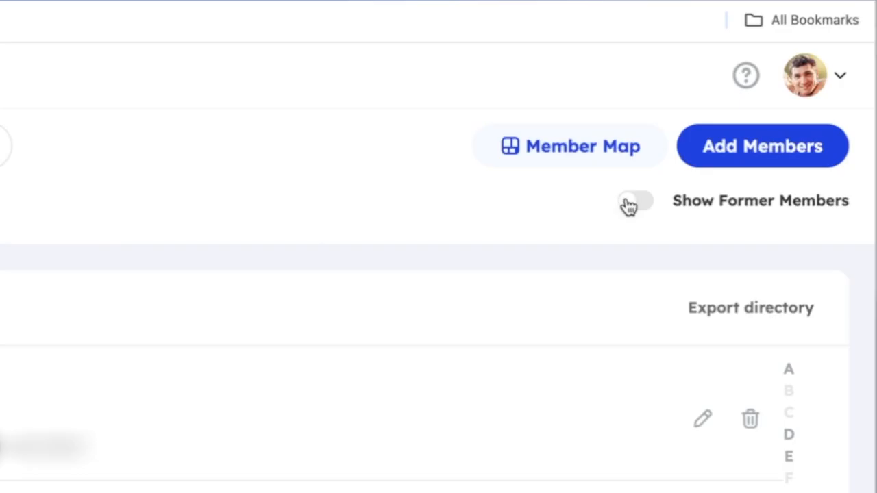
click(628, 206)
scroll(417, 381, down, 2)
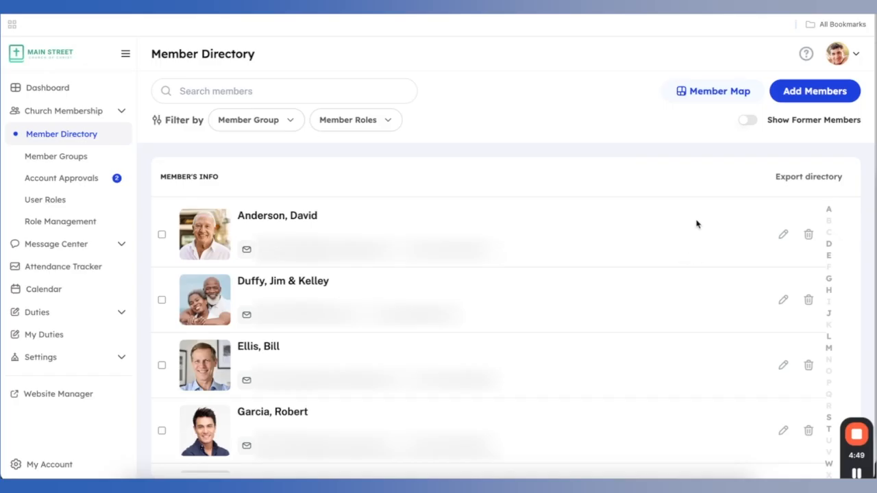
click(806, 54)
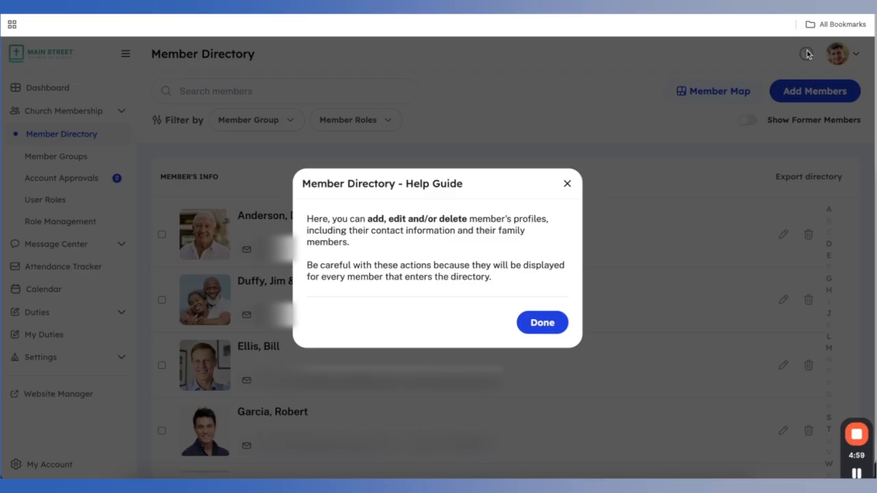
click(541, 326)
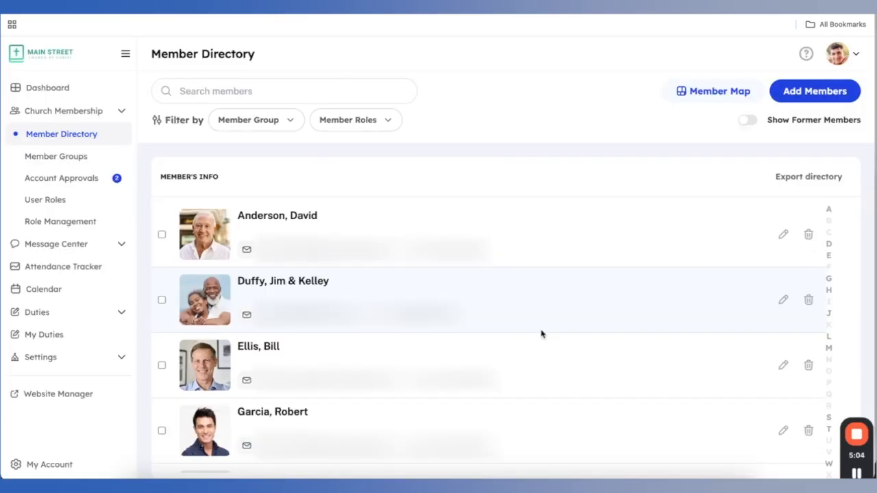
Export all directory members as a .csv file and open the downloaded file
click(808, 176)
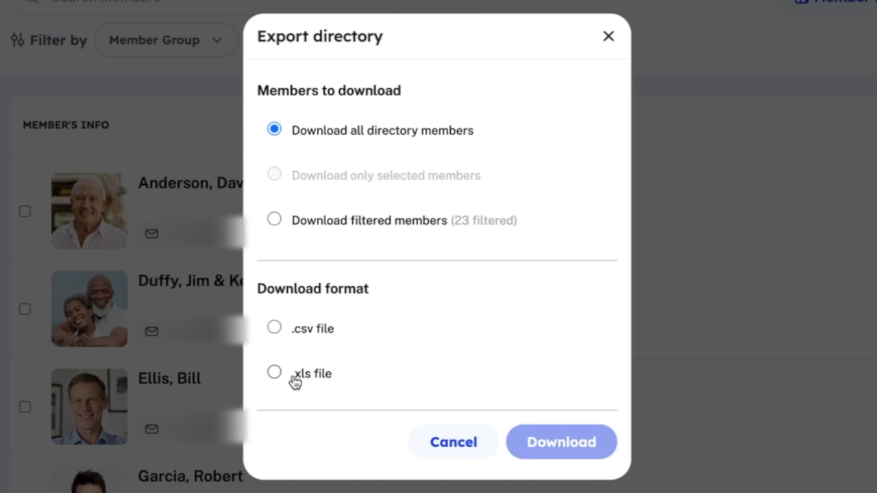
click(273, 327)
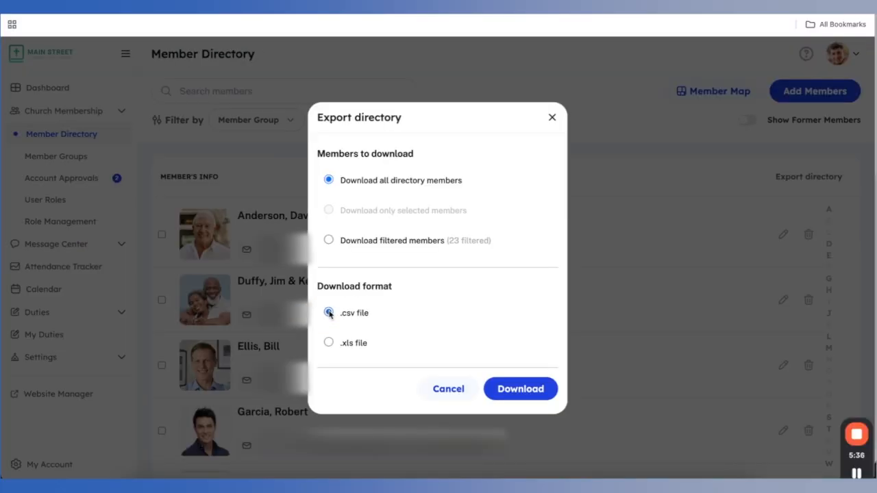
click(534, 395)
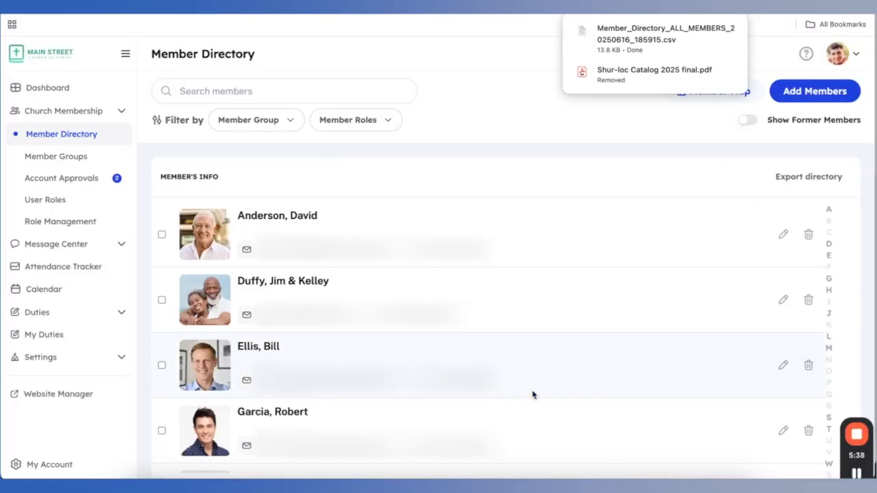
mouse_move(690, 40)
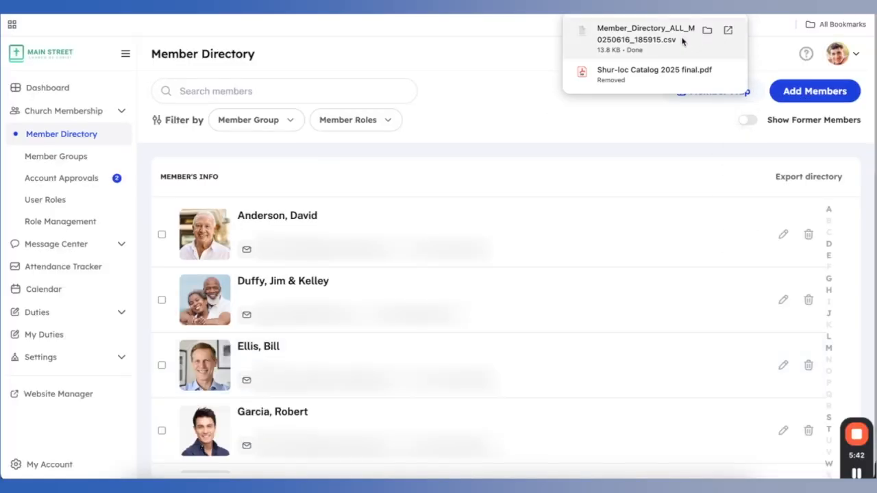
click(682, 40)
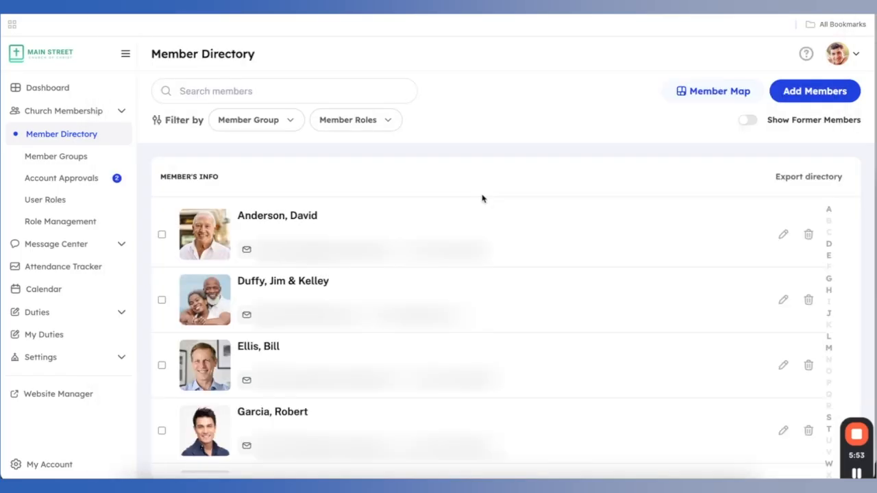
Check the first four members in the directory list
click(162, 235)
click(162, 300)
click(162, 366)
click(162, 431)
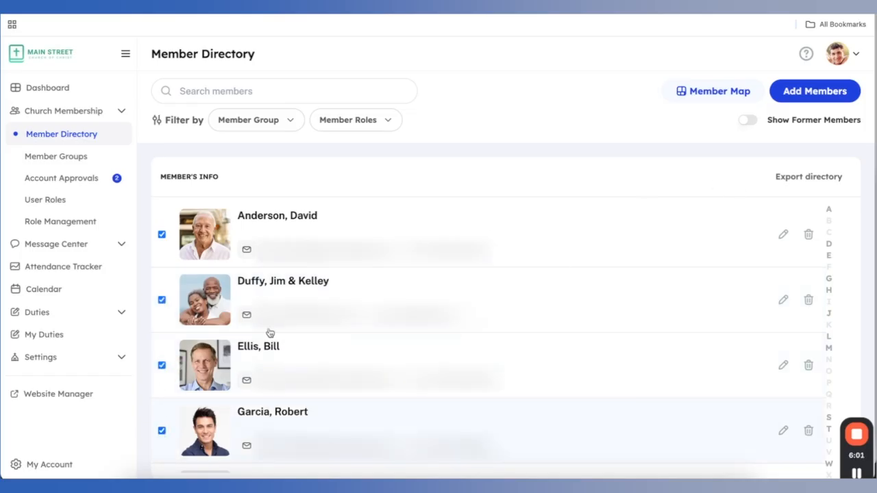
Export only the selected members as an .xls file and keep the blocked download
click(825, 180)
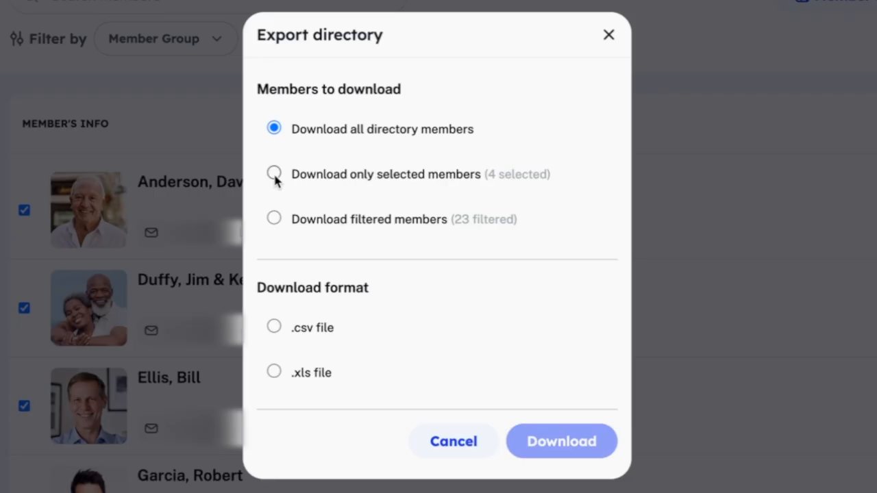
click(273, 172)
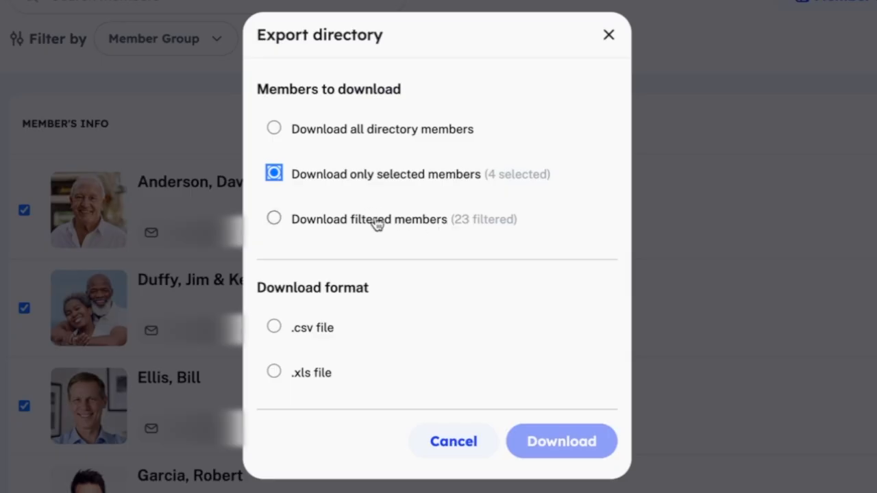
click(274, 372)
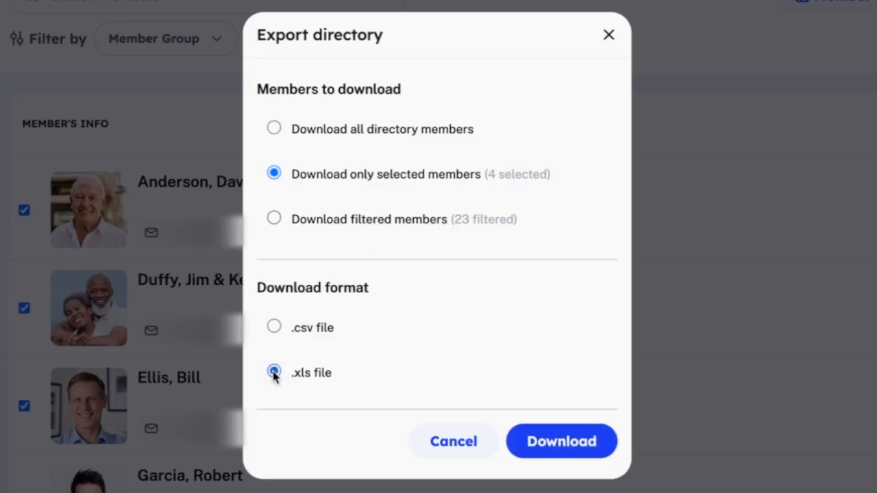
click(581, 449)
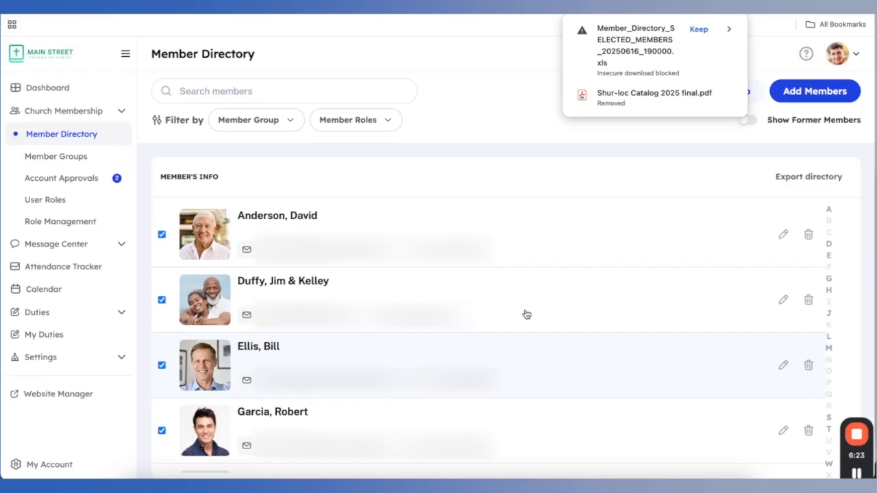
click(699, 30)
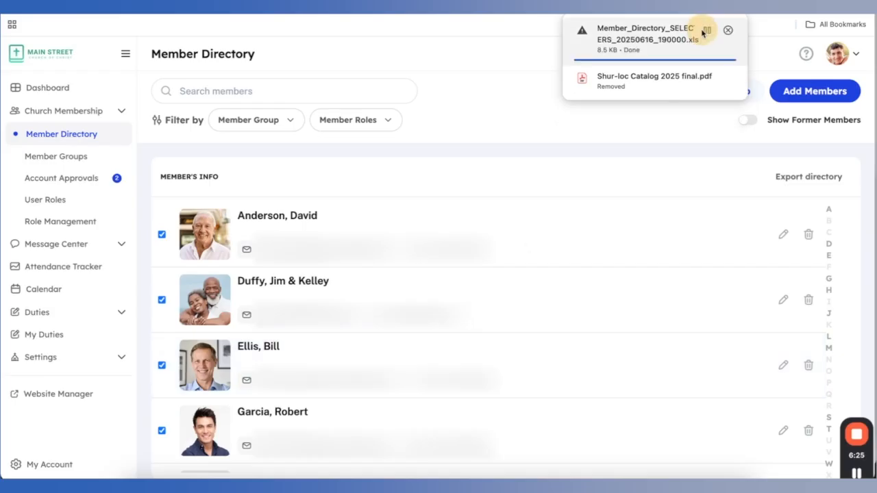
click(634, 35)
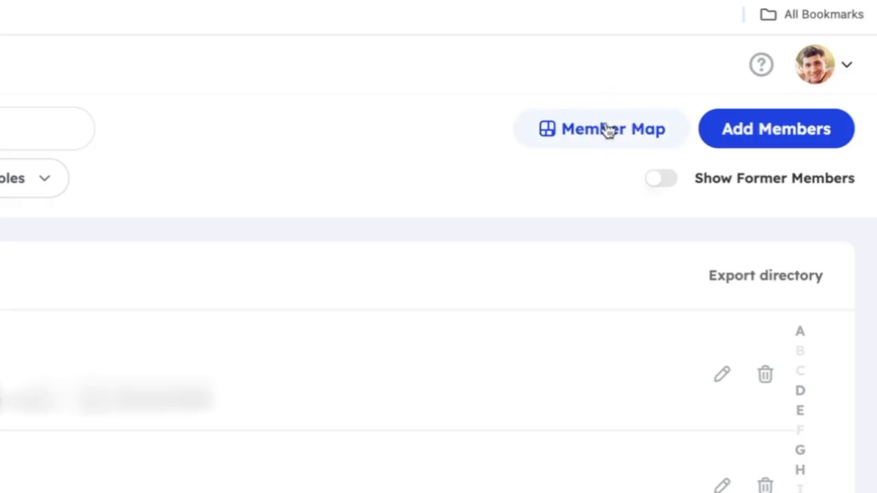
Switch to the Member Map, view the church pin's popup, and zoom the map out
click(716, 90)
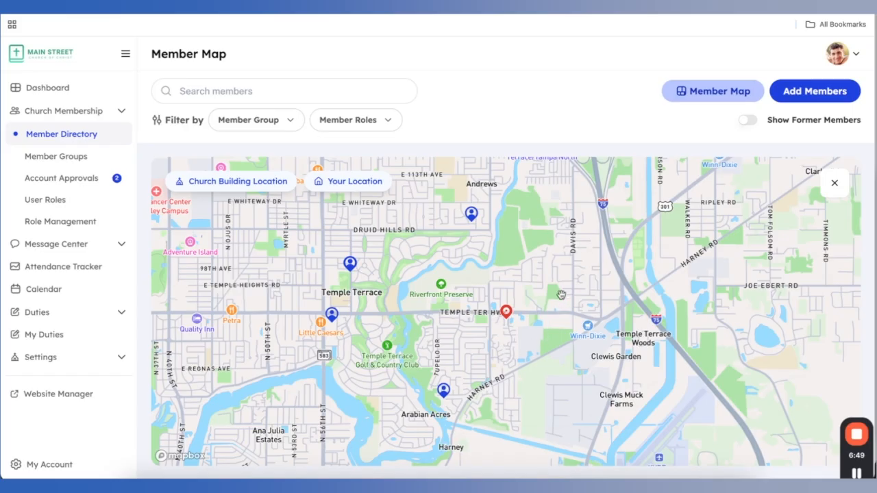
click(507, 314)
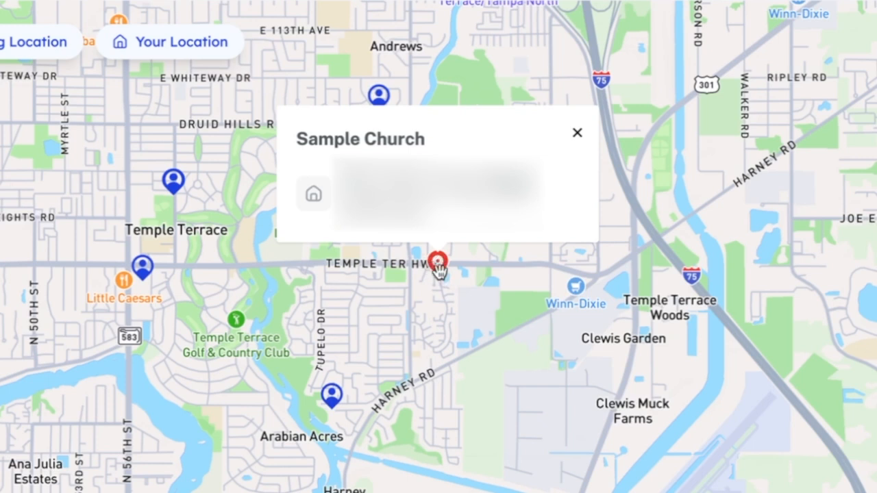
click(501, 281)
scroll(543, 306, down, 5)
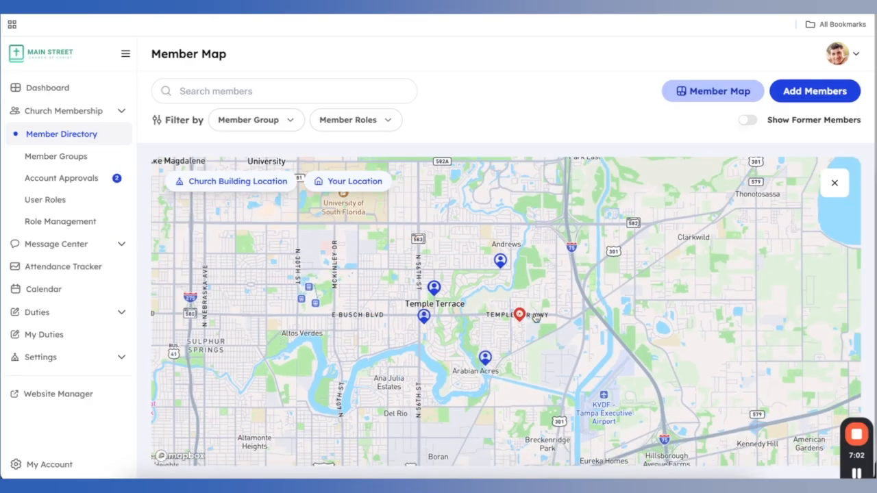
scroll(552, 323, down, 5)
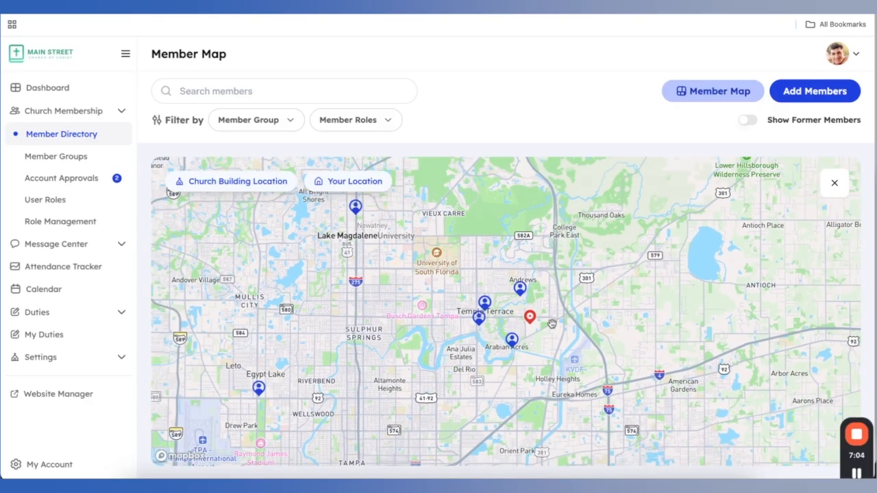
scroll(551, 323, down, 3)
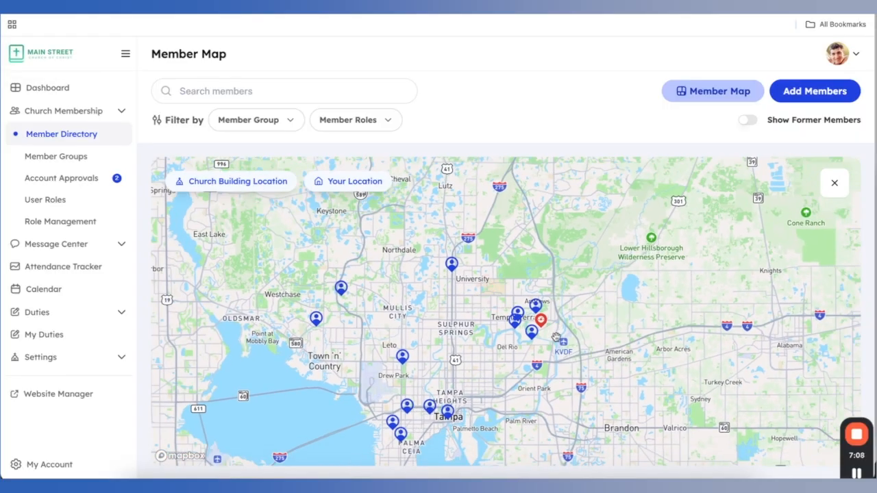
scroll(556, 334, down, 2)
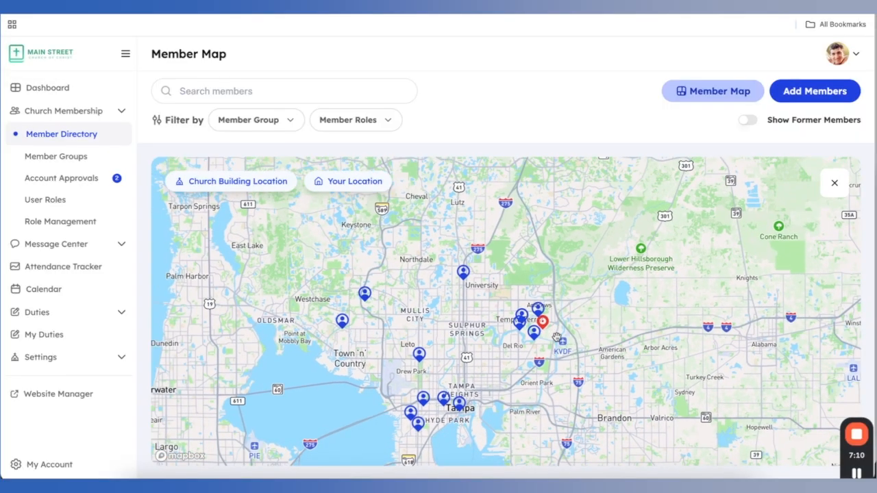
scroll(567, 323, up, 2)
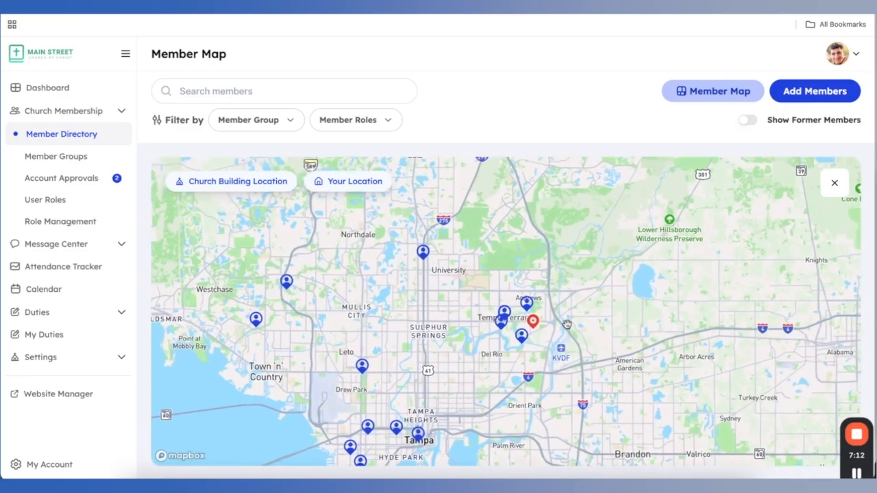
Inspect several member pins' details, then open and close one family's full profile
click(524, 300)
click(498, 306)
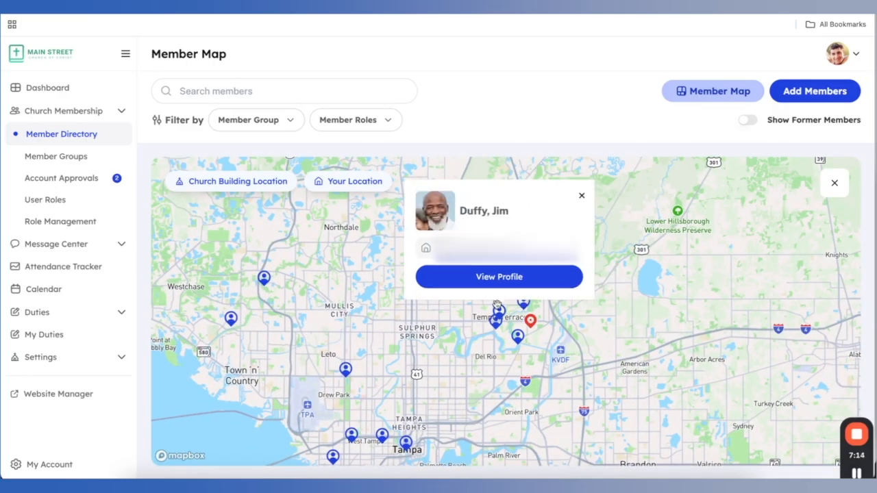
click(496, 320)
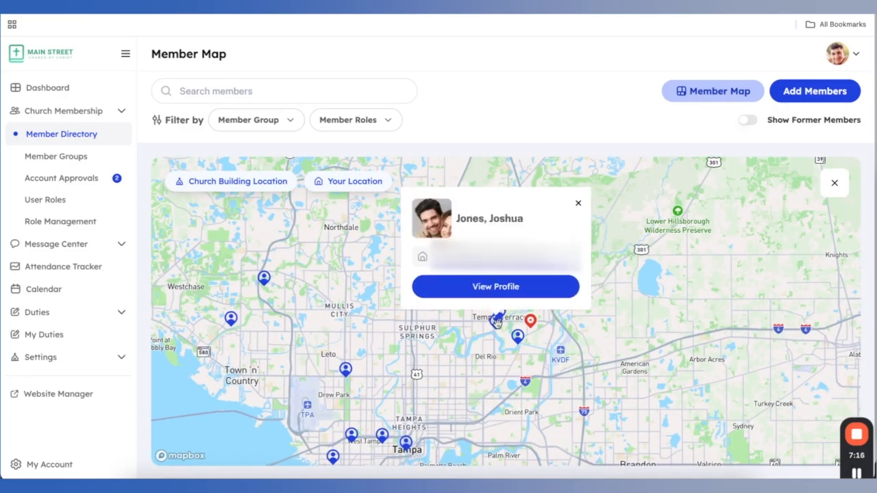
click(517, 337)
click(531, 320)
click(517, 338)
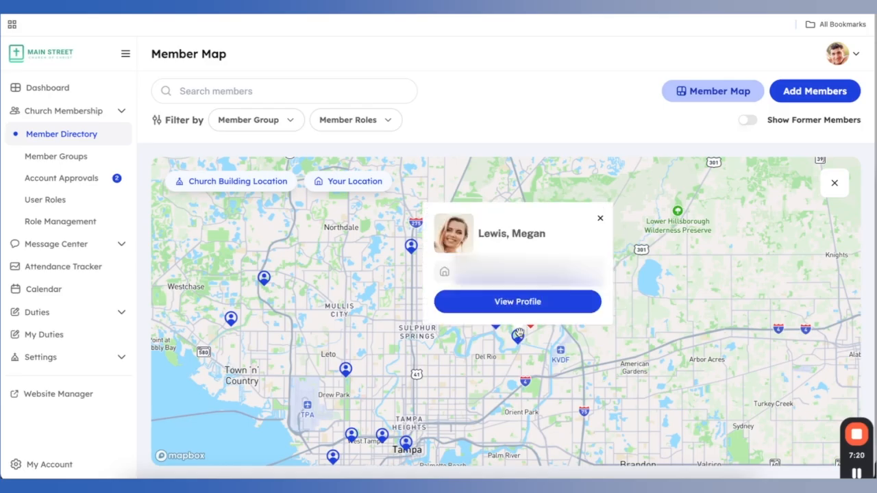
click(518, 302)
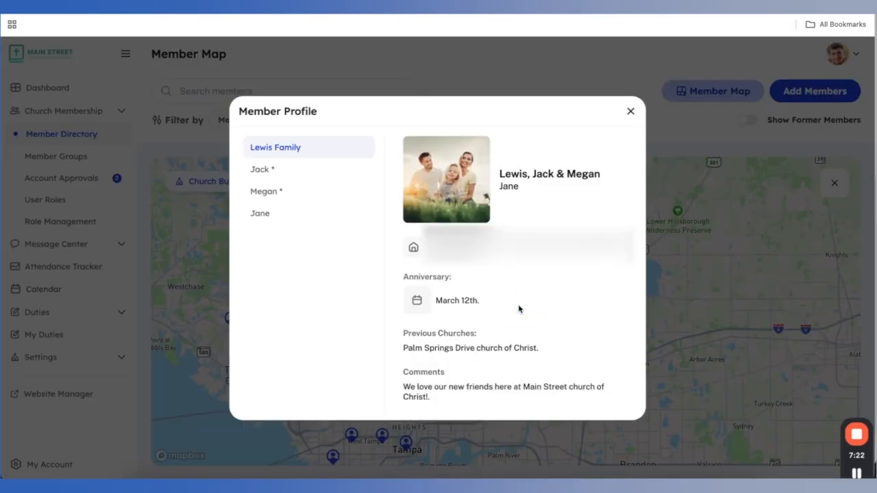
click(631, 109)
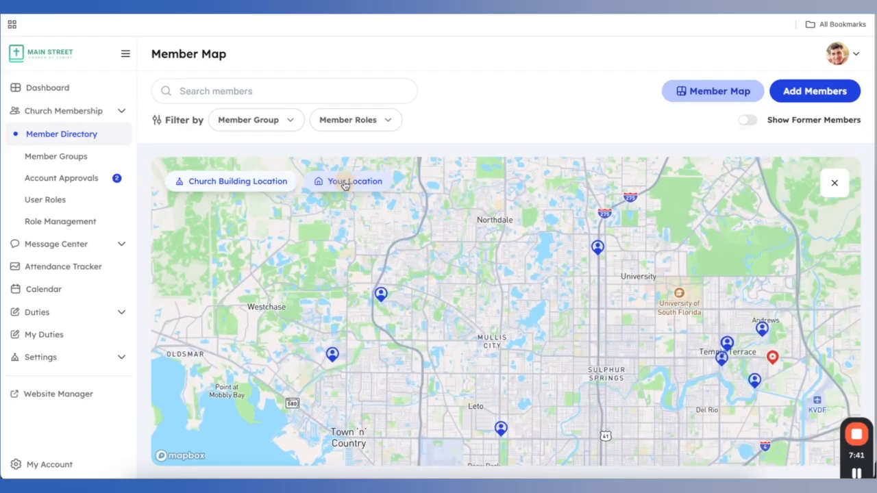
Recenter the map on your location and the church, then search a member by surname and view their pin
click(364, 72)
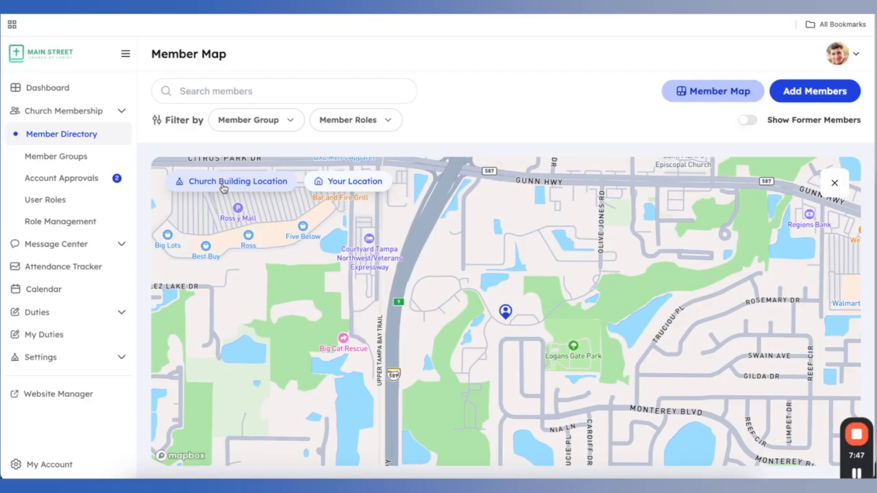
click(148, 75)
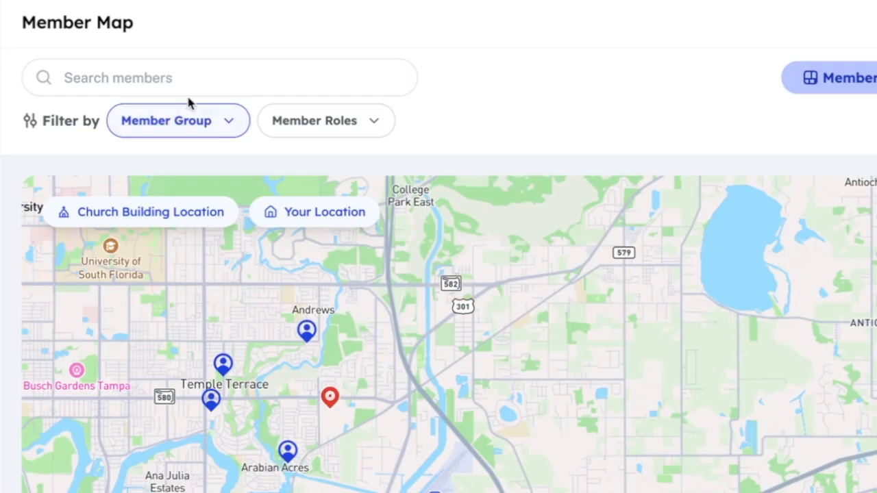
click(260, 91)
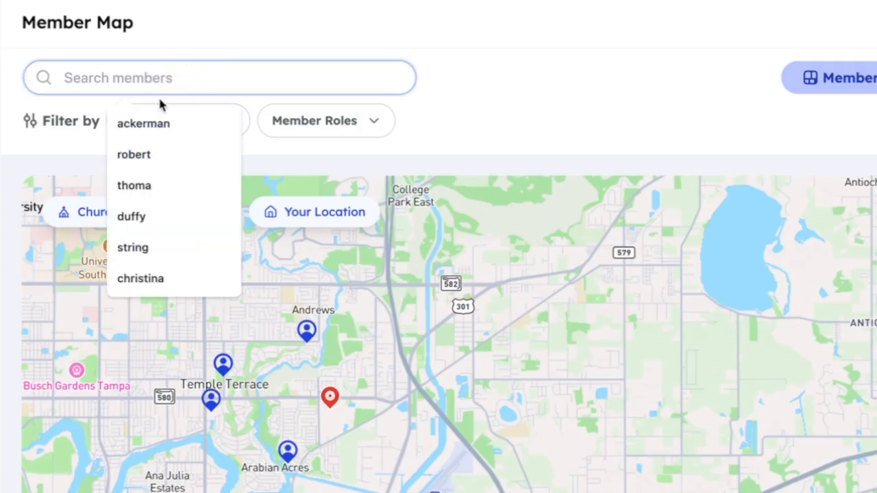
click(147, 126)
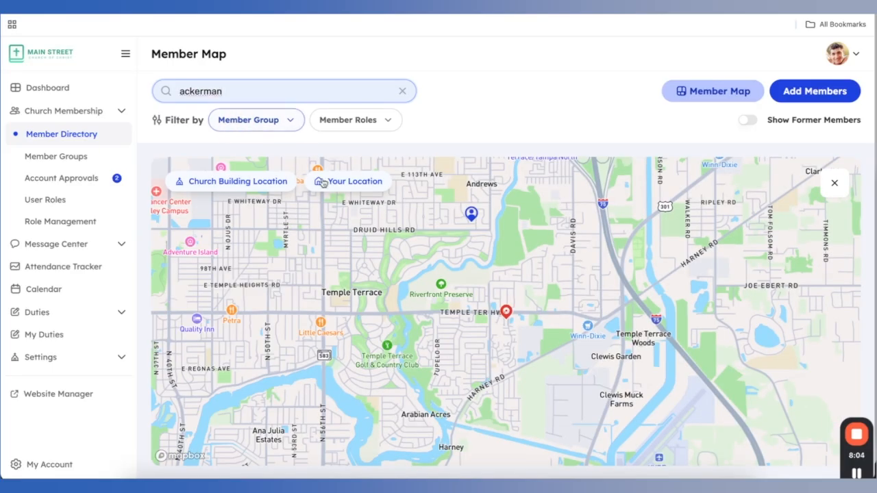
click(476, 219)
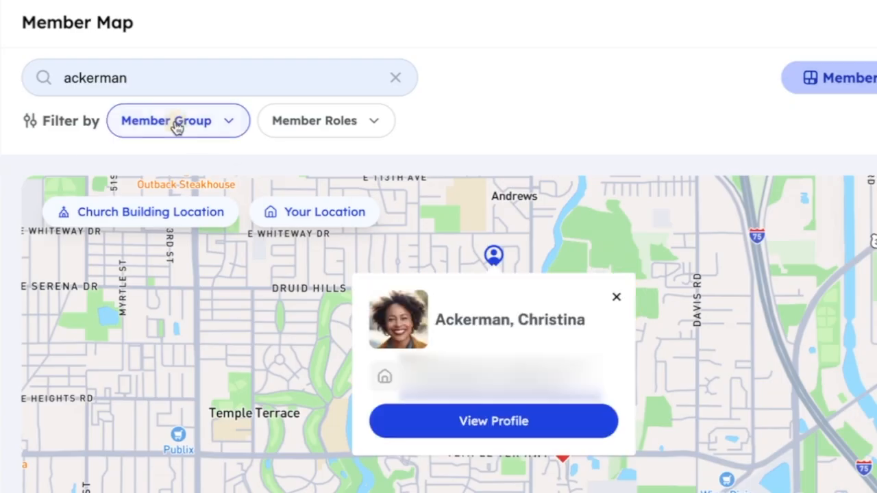
Review the member group and role filter options, dismiss the popup, and close the map
click(177, 127)
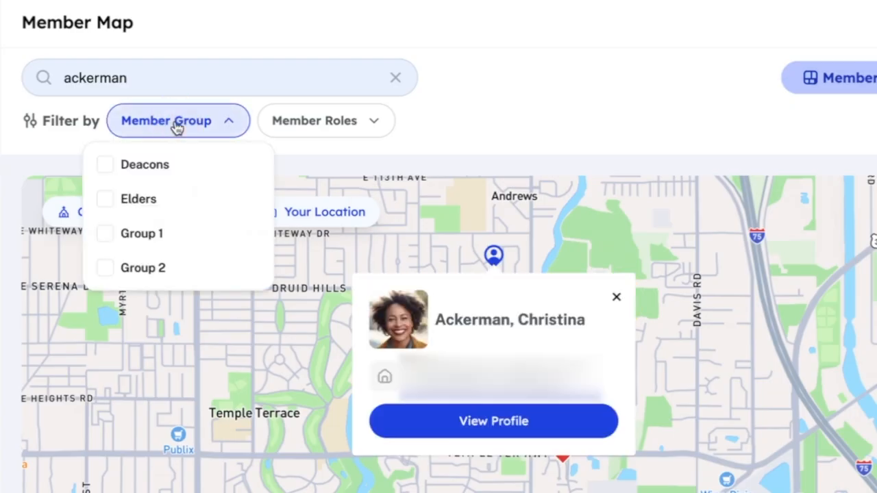
click(335, 126)
click(491, 127)
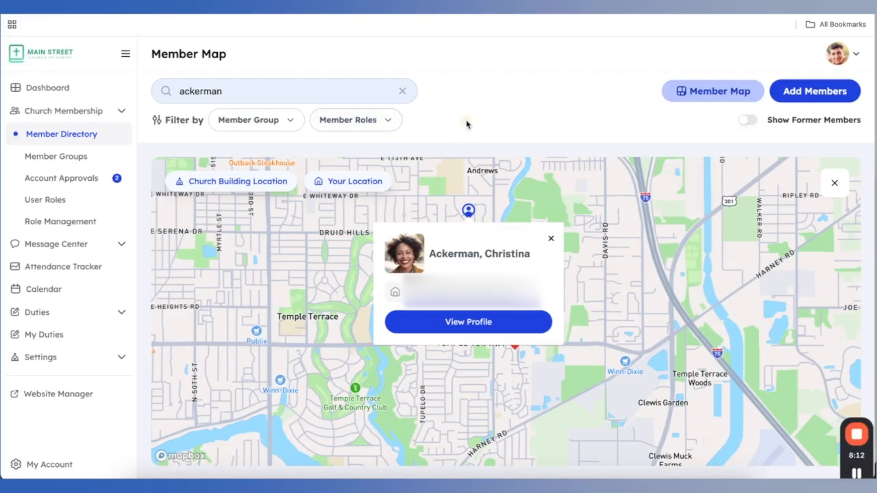
click(550, 240)
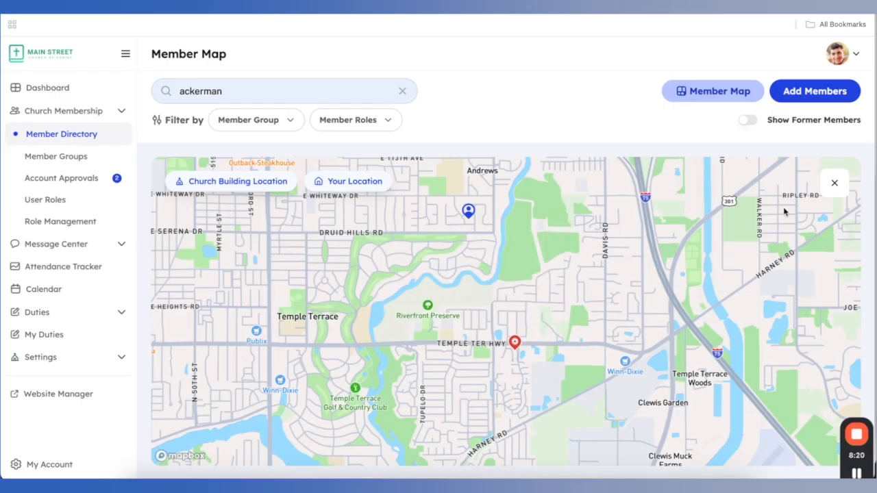
click(834, 183)
click(401, 91)
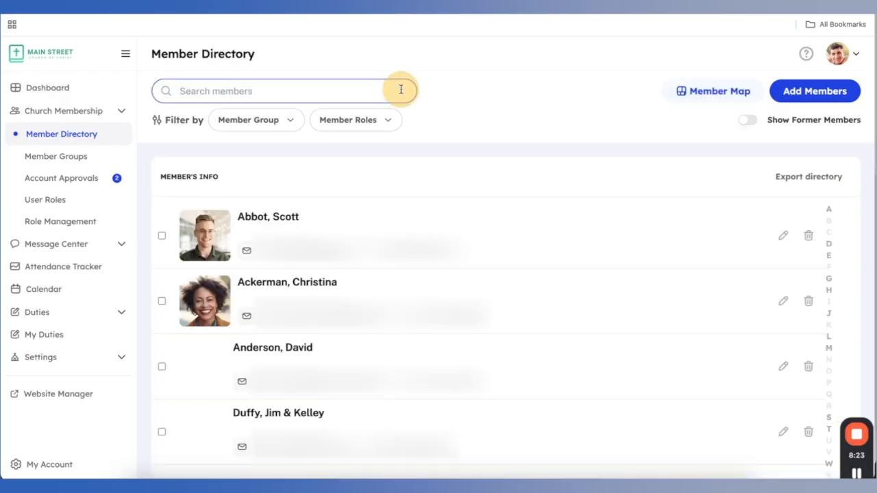
Start a new member profile and enter the member's first and last name
click(816, 96)
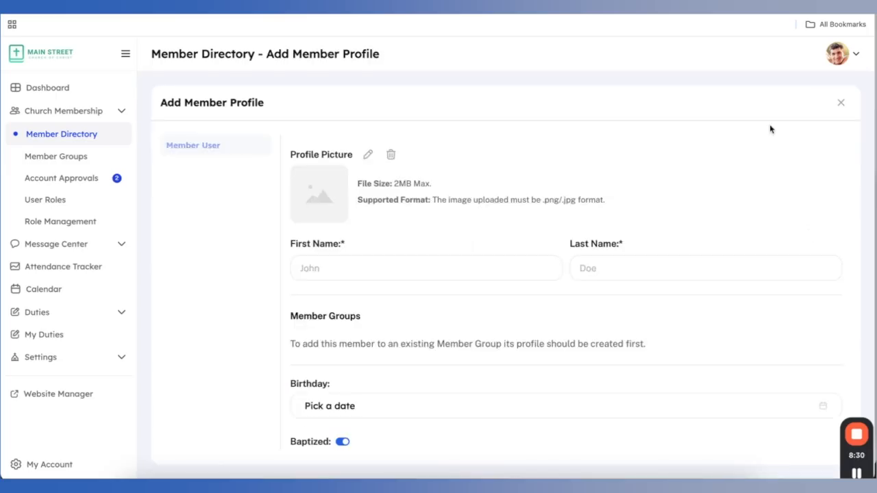
click(348, 270)
key(Tab)
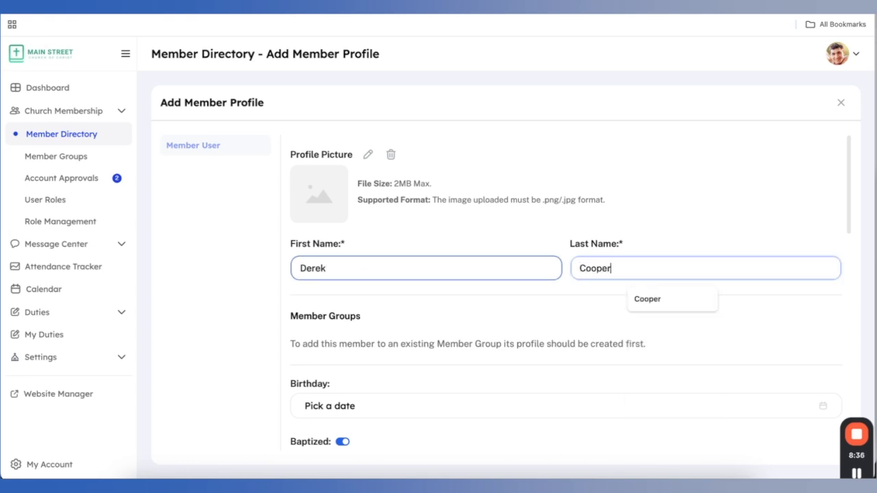
Set the profile picture from Cooper Family.jpg, cropped to the man's face
click(368, 154)
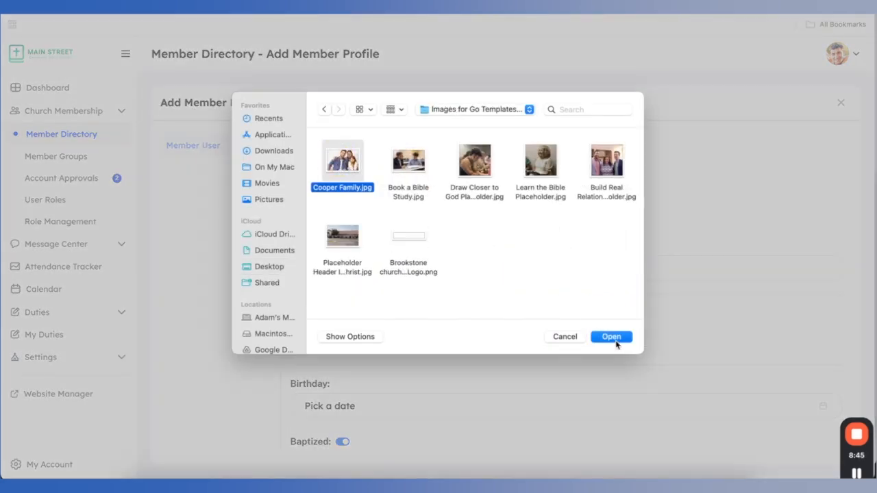
click(614, 339)
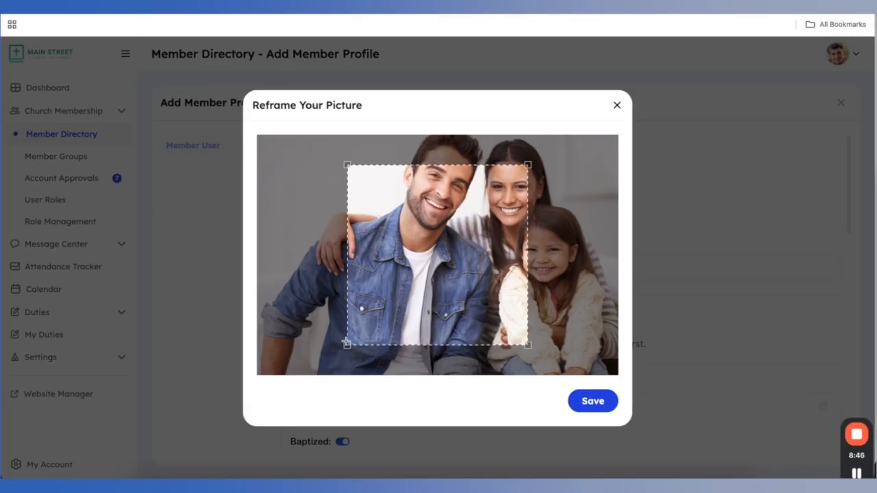
drag(347, 345, 438, 253)
drag(487, 205, 442, 177)
click(592, 402)
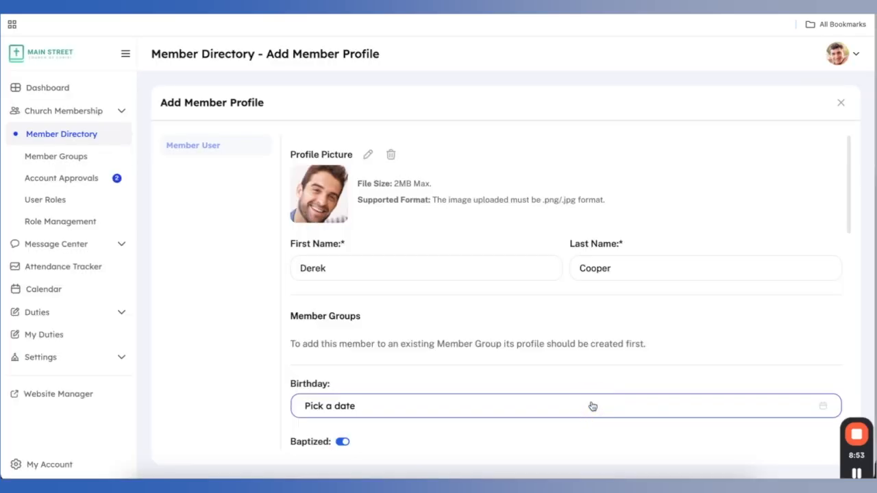
Set the birthday to June 6th, 1995
scroll(364, 197, down, 2)
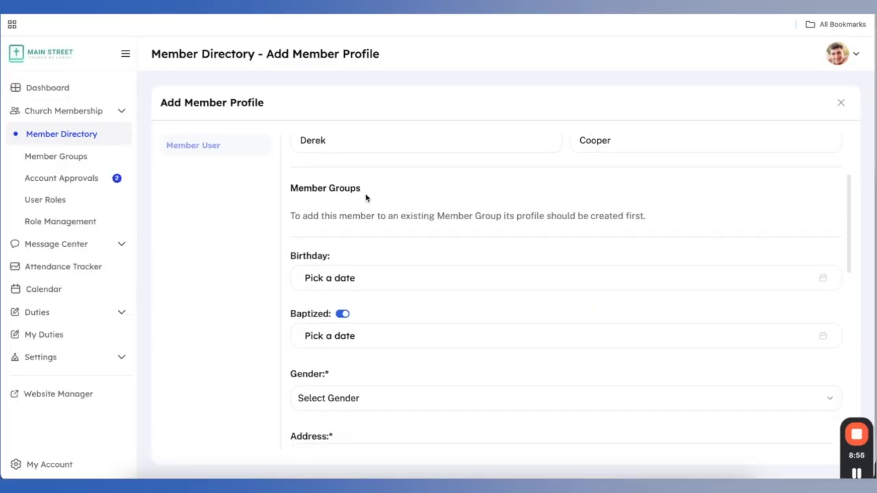
click(387, 274)
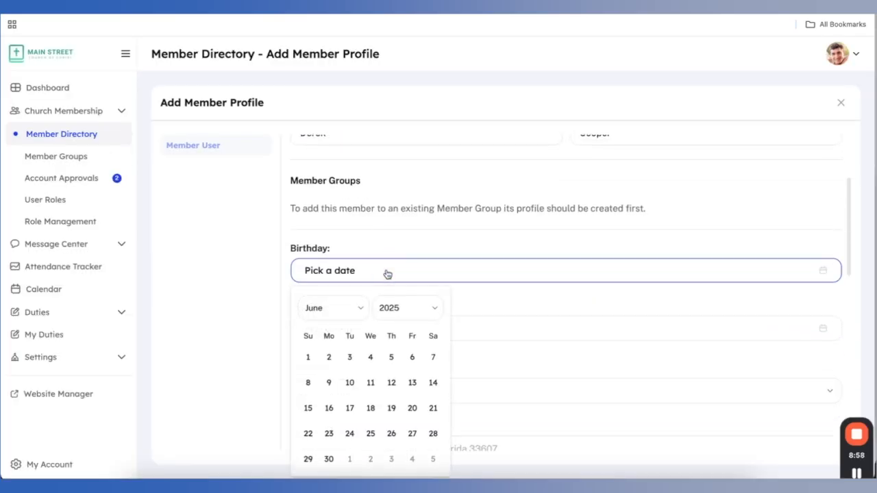
click(411, 309)
scroll(409, 239, up, 5)
scroll(408, 239, up, 6)
scroll(408, 238, up, 3)
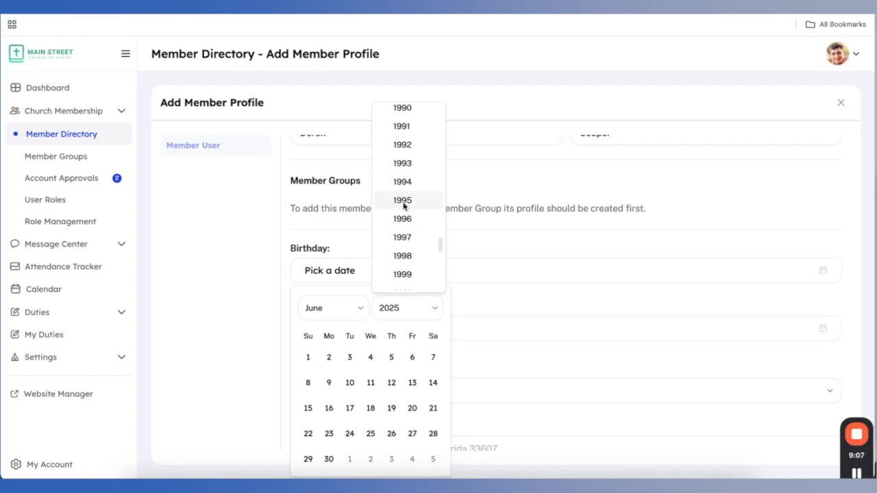
click(403, 202)
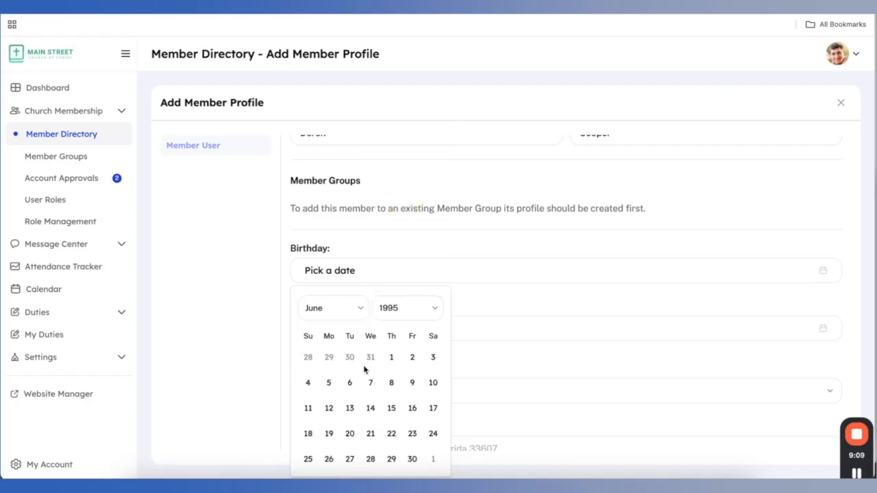
click(349, 385)
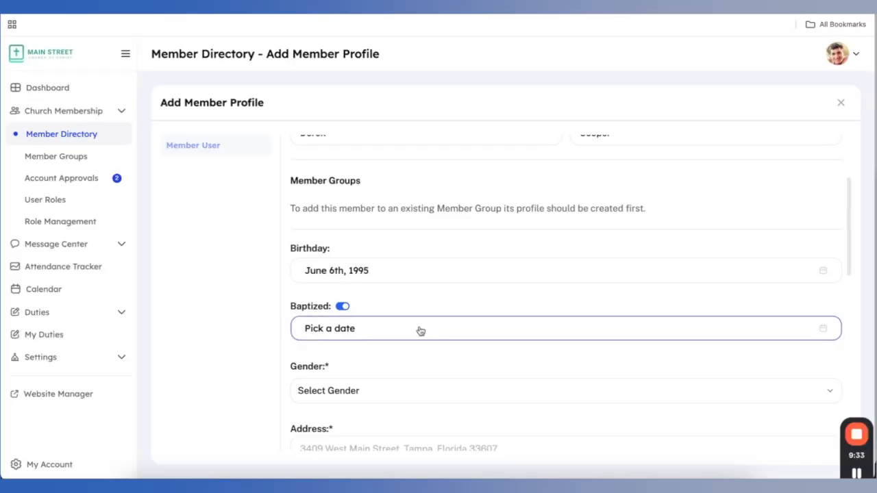
Set the baptism date to August 18th, 2016
click(420, 331)
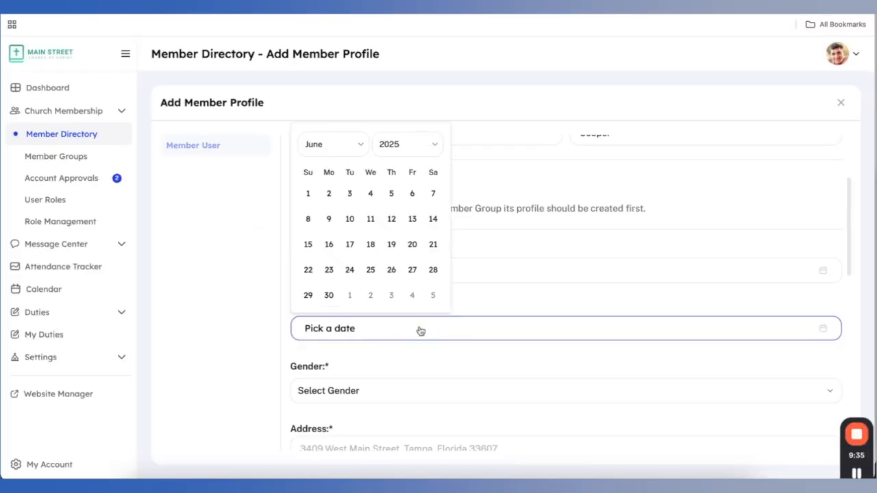
click(408, 147)
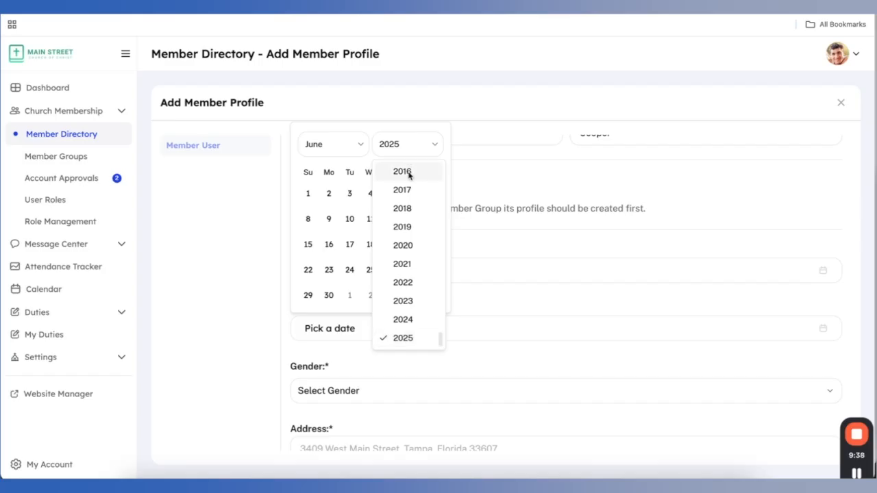
click(408, 172)
click(335, 147)
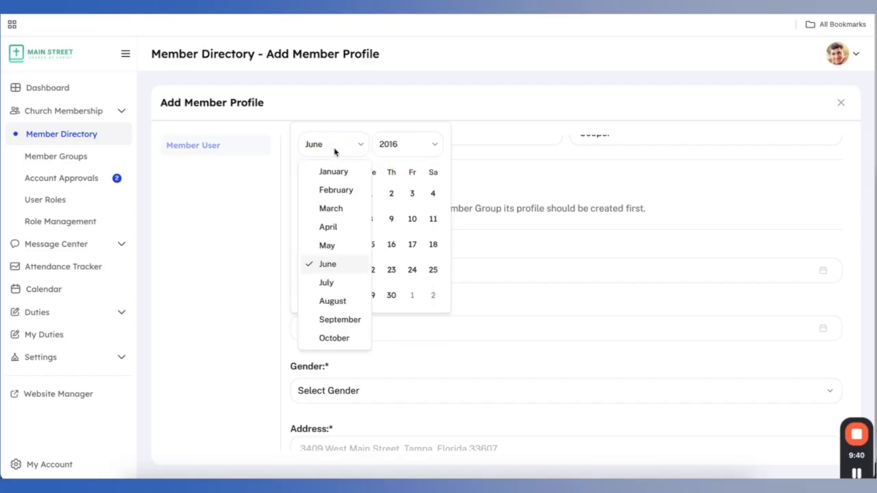
click(333, 300)
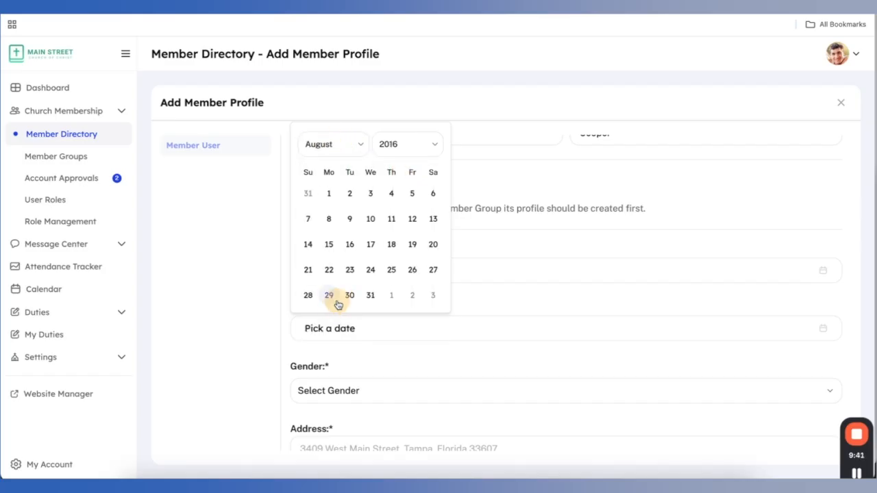
click(391, 245)
scroll(395, 248, down, 2)
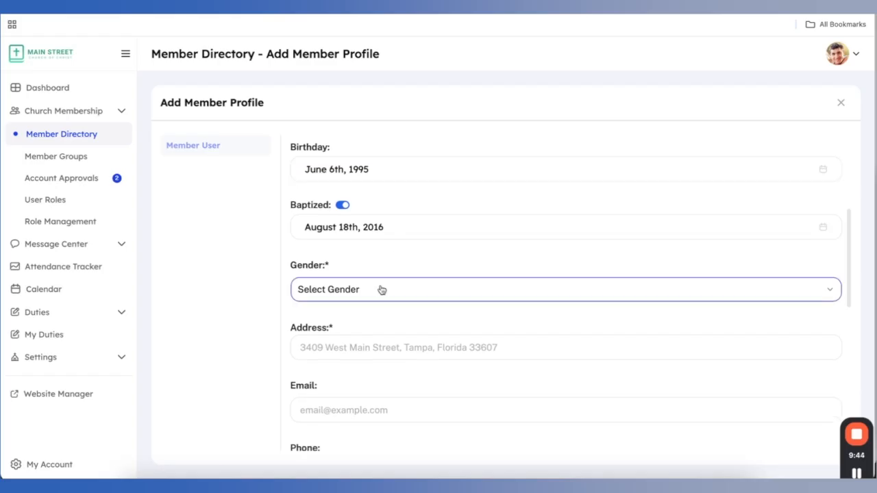
click(378, 289)
Set gender to Male and fill in the home address and phone number
click(363, 322)
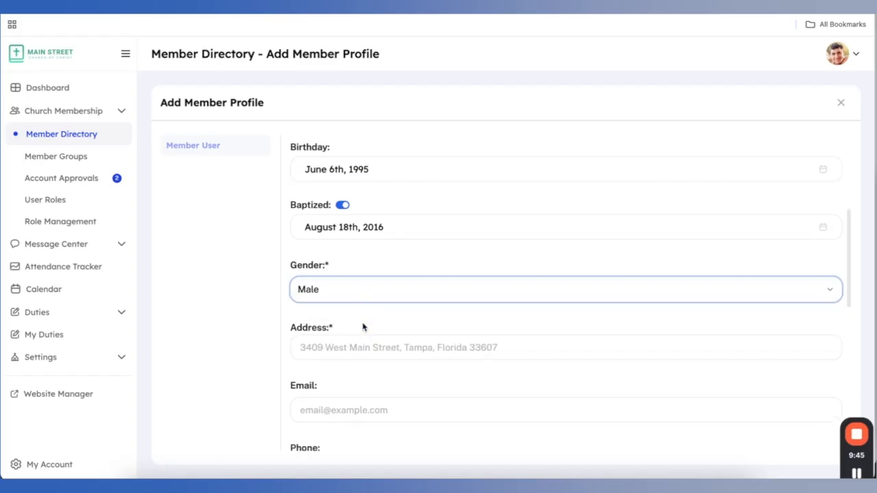
scroll(363, 325, down, 1)
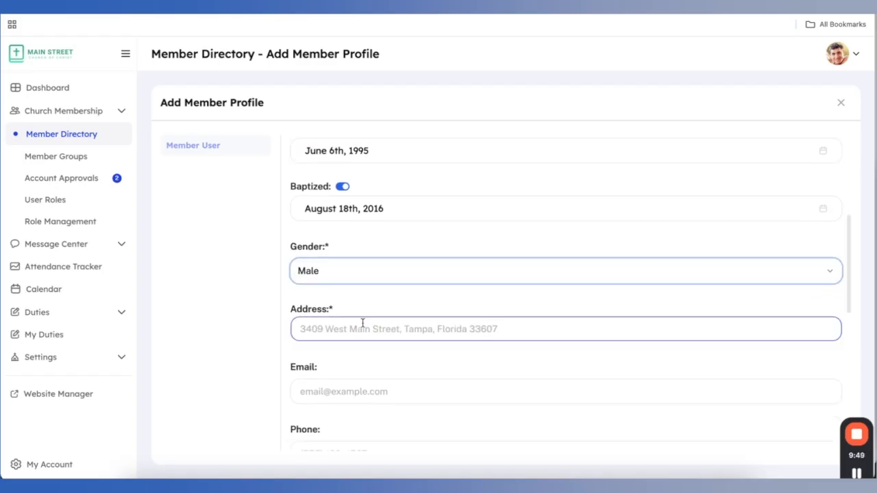
click(361, 326)
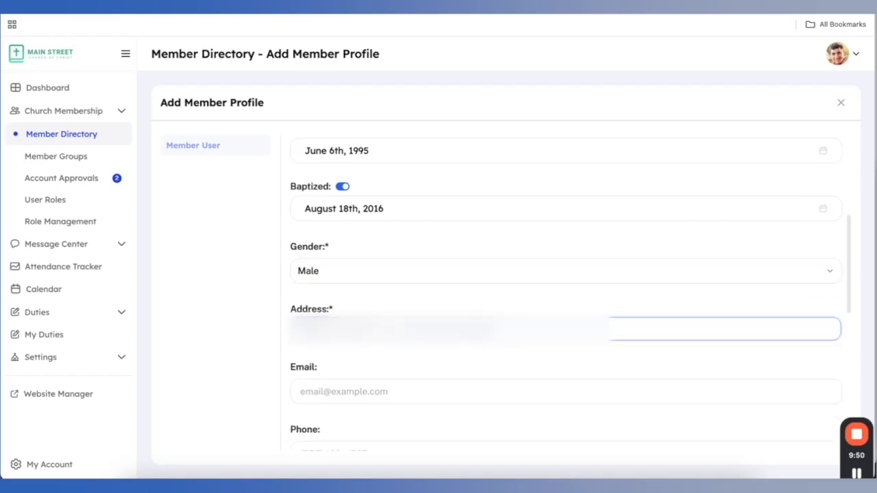
text(123)
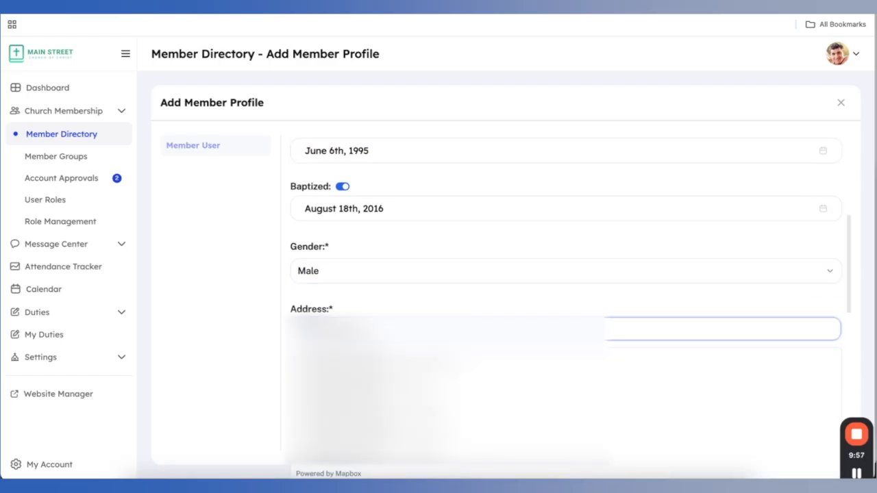
click(719, 392)
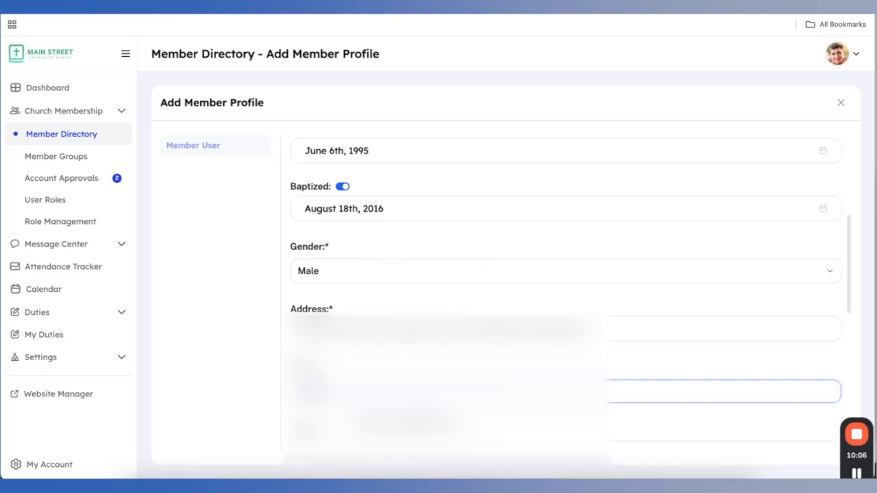
scroll(569, 305, down, 2)
click(719, 454)
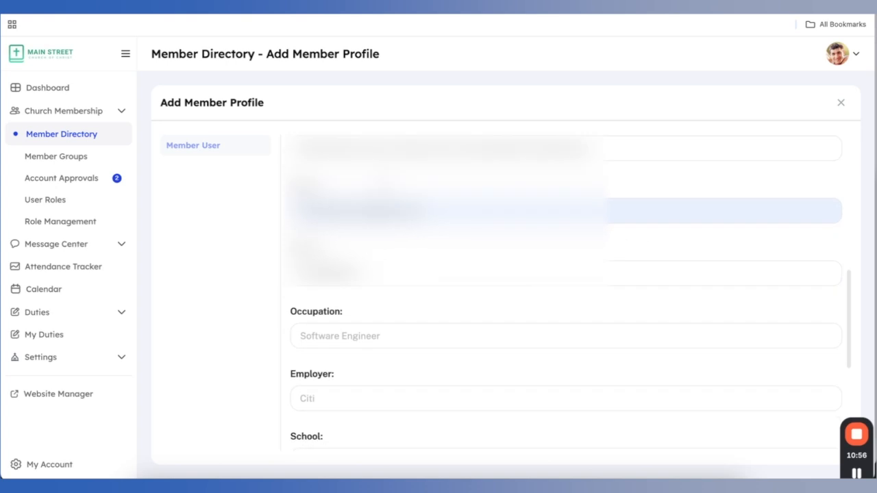
scroll(361, 274, down, 3)
Enter occupation Dentist, employer Cooper Dentistry, school Florida College and the Facebook link, then save
click(361, 201)
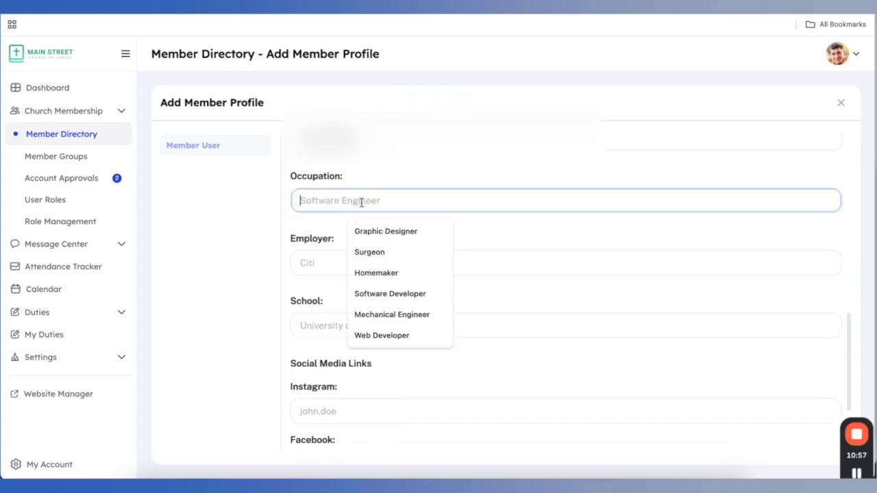
text(Dentist)
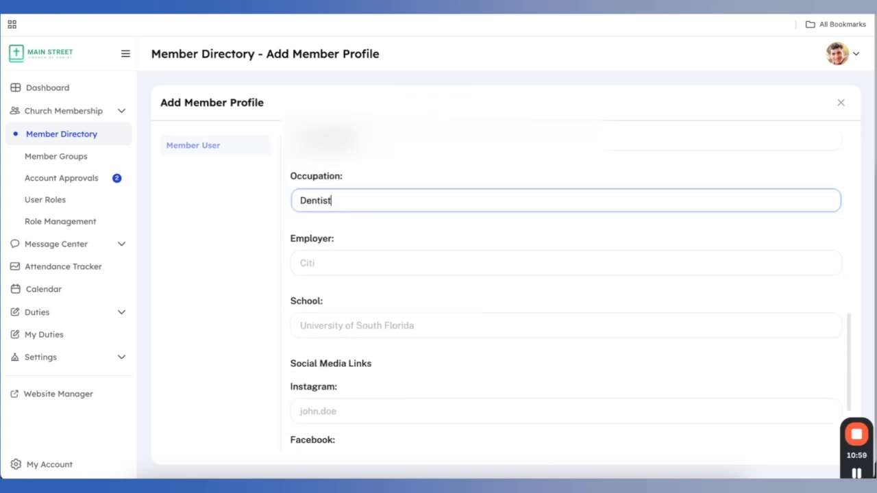
click(343, 262)
text(Co)
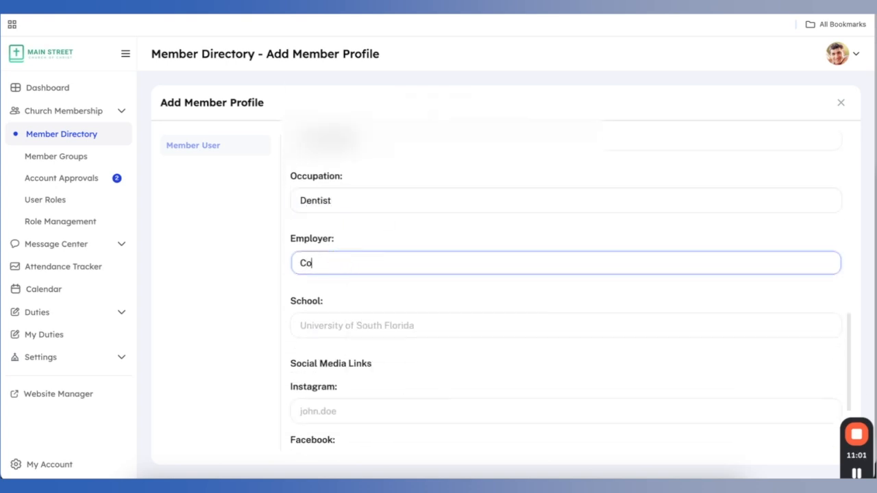
text(oper Dentistry)
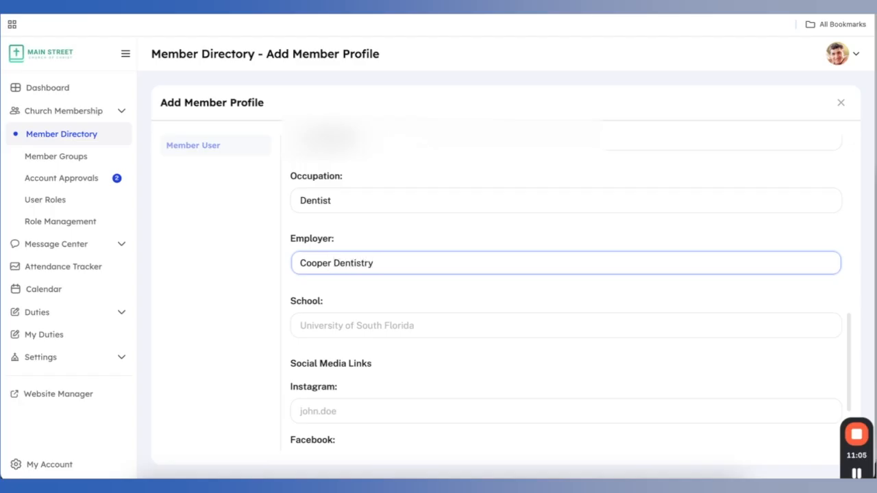
click(335, 335)
click(338, 328)
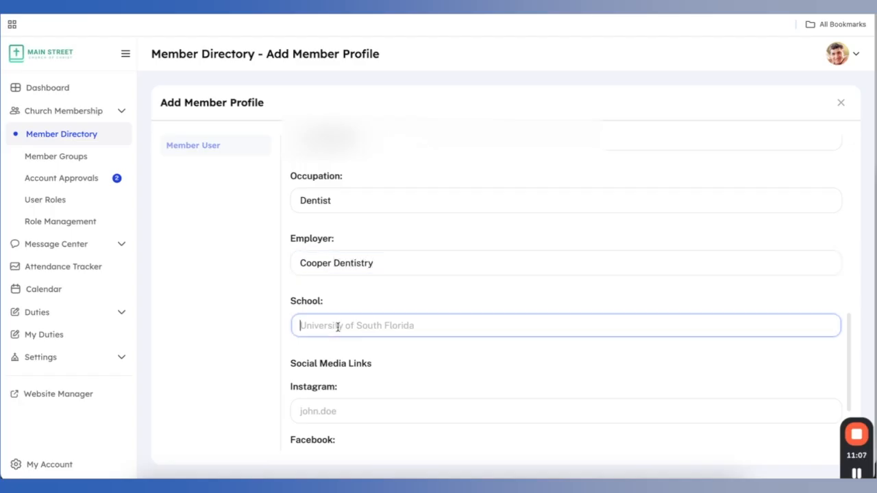
text(Fl)
text(orida Colle)
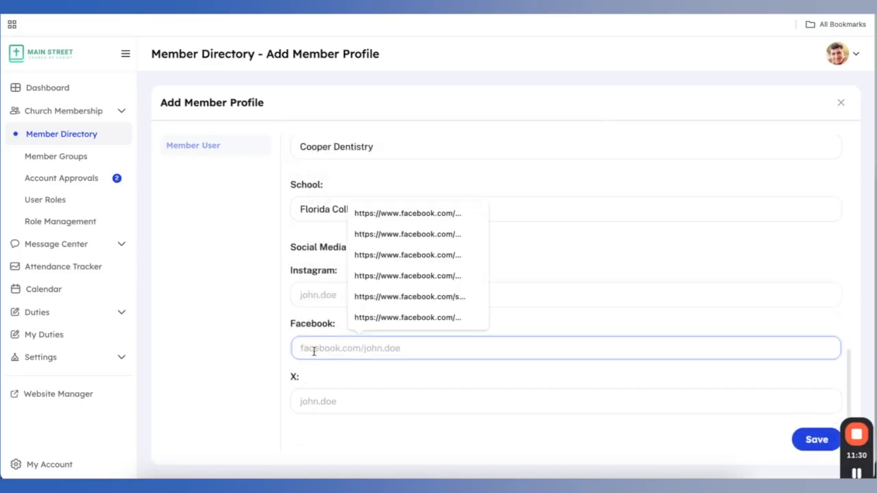
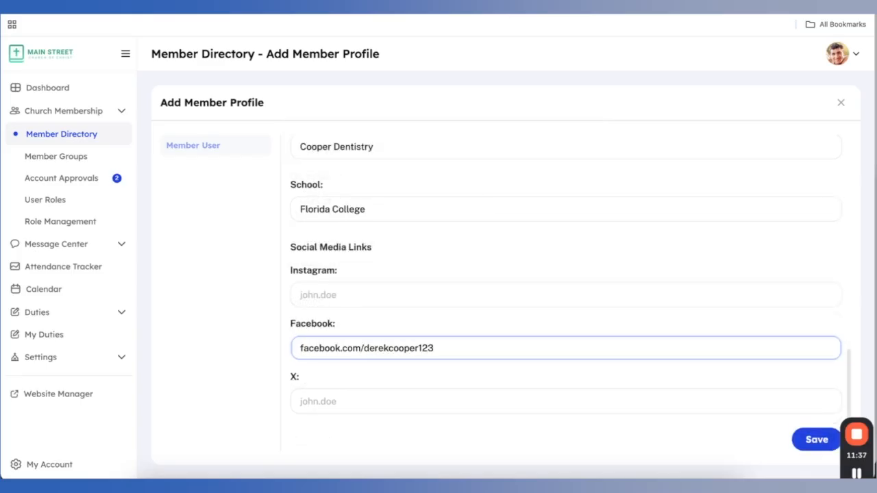
click(814, 430)
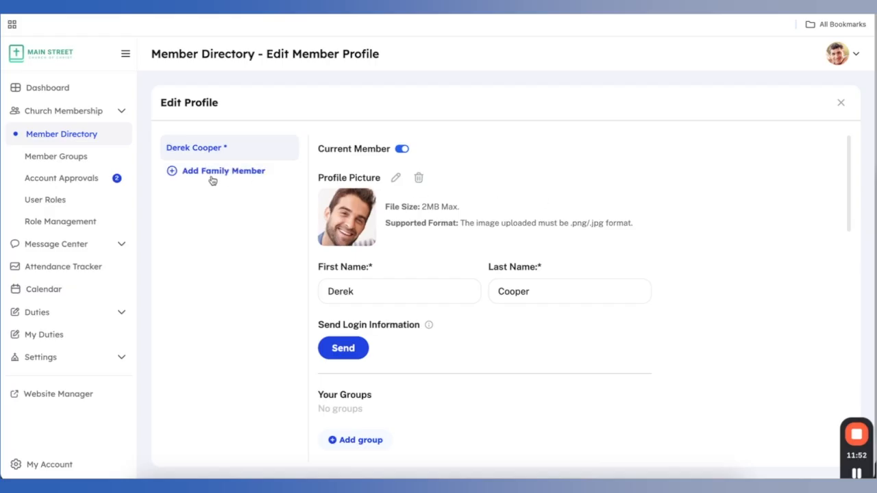
Add a family member and enter their first and last name
click(219, 176)
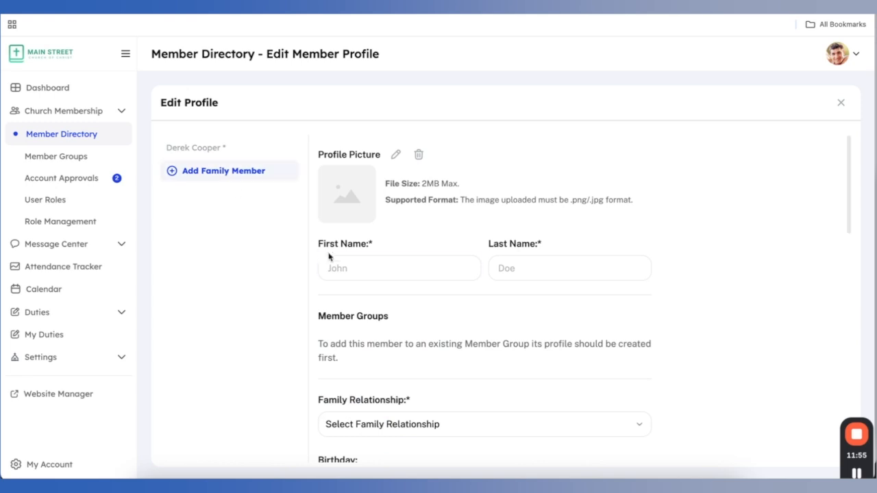
click(340, 266)
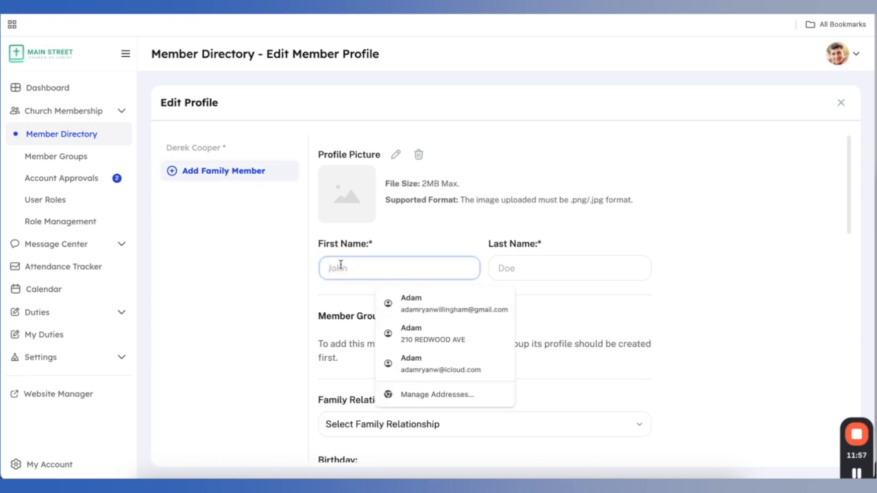
key(Tab)
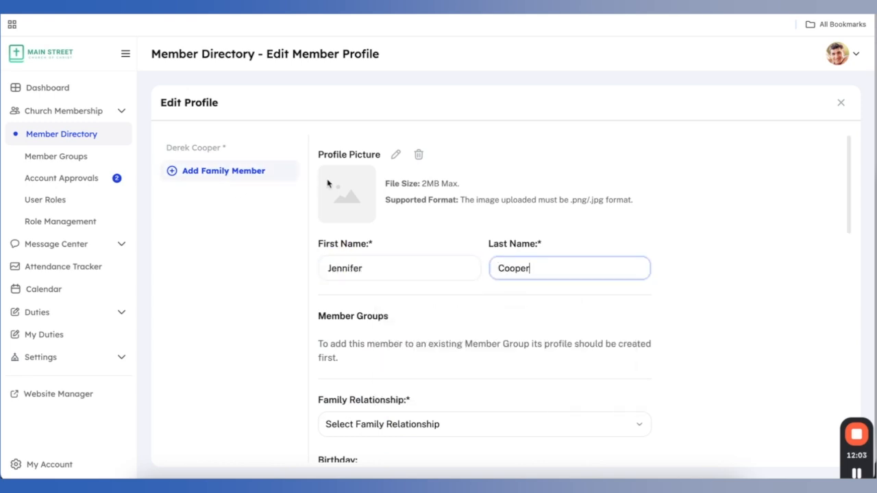
Set the family member's picture from Cooper Family.jpg, cropped to the woman's face
click(395, 156)
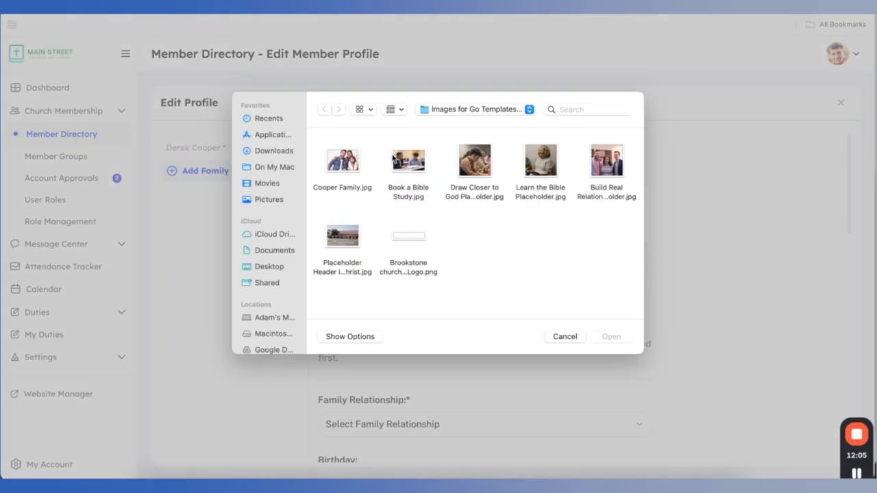
click(342, 165)
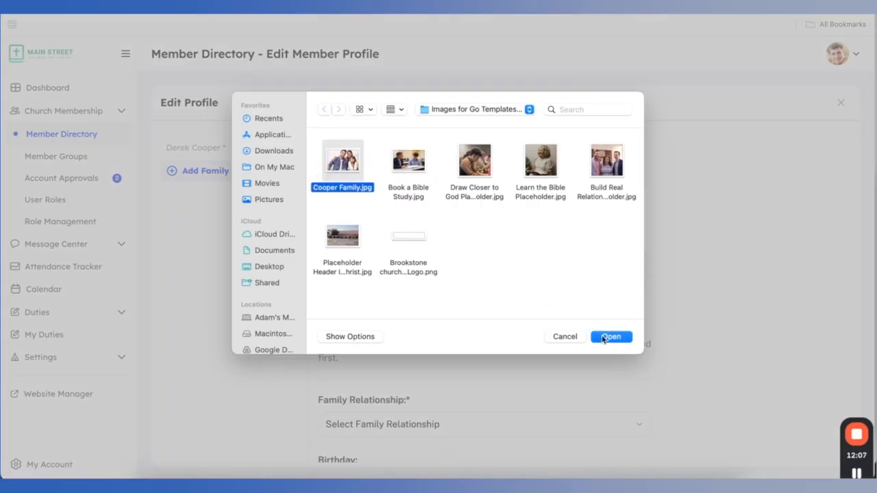
click(609, 337)
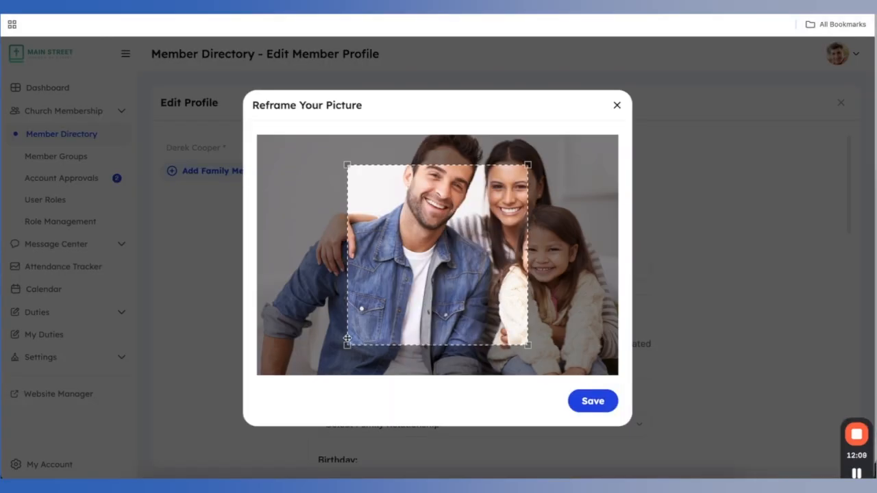
drag(348, 344, 431, 268)
mouse_move(462, 243)
mouse_down()
mouse_move(470, 221)
mouse_move(490, 219)
mouse_move(476, 237)
mouse_up()
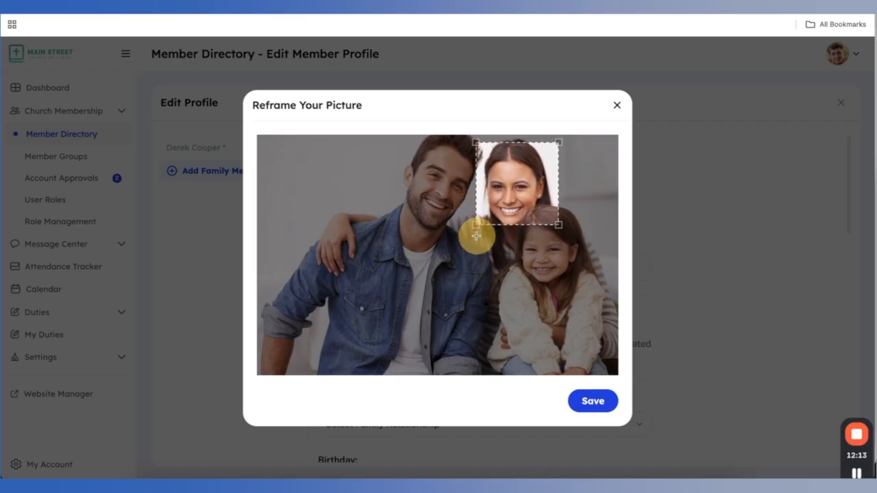
drag(506, 204, 502, 205)
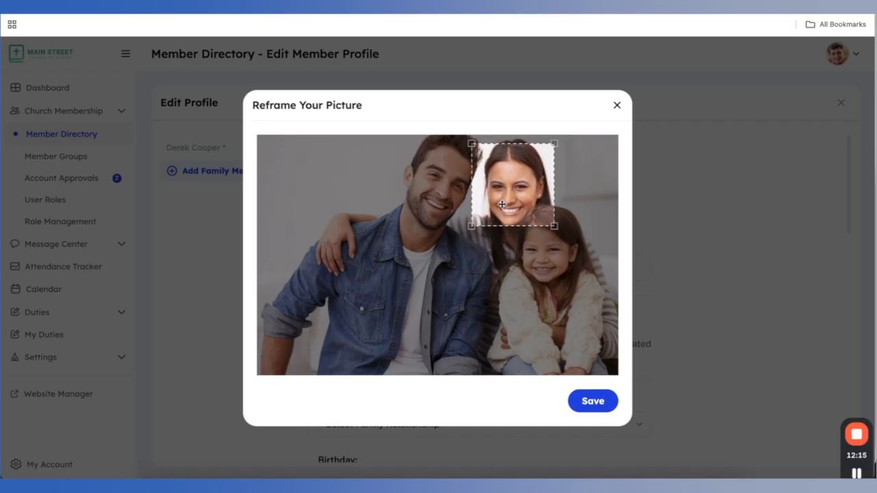
click(593, 403)
scroll(408, 212, down, 2)
click(420, 295)
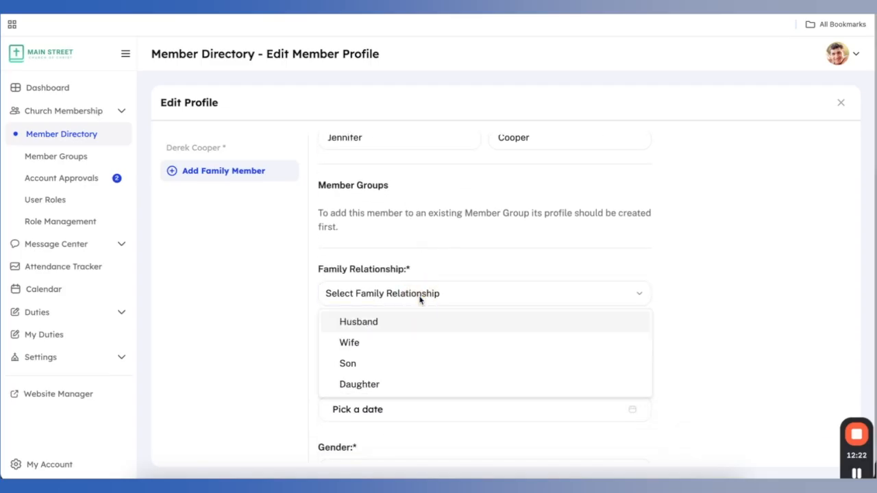
click(400, 342)
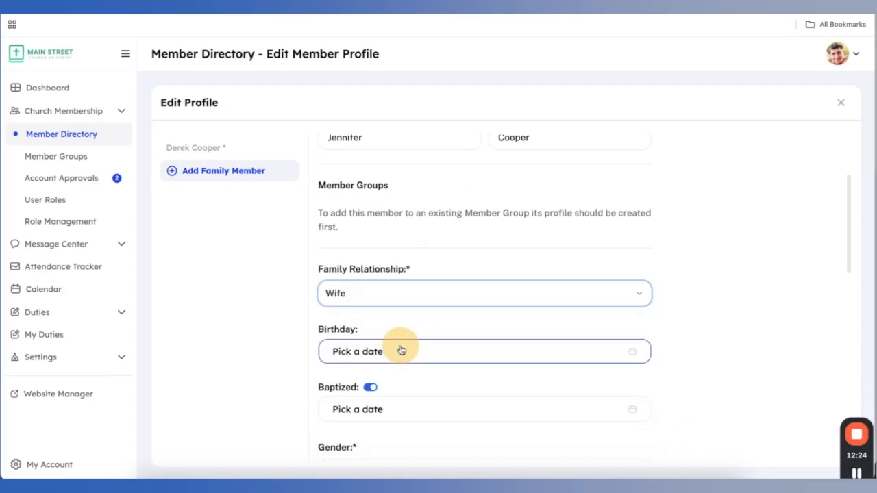
click(396, 352)
click(436, 168)
scroll(441, 249, up, 6)
click(437, 199)
click(362, 167)
click(356, 213)
click(379, 245)
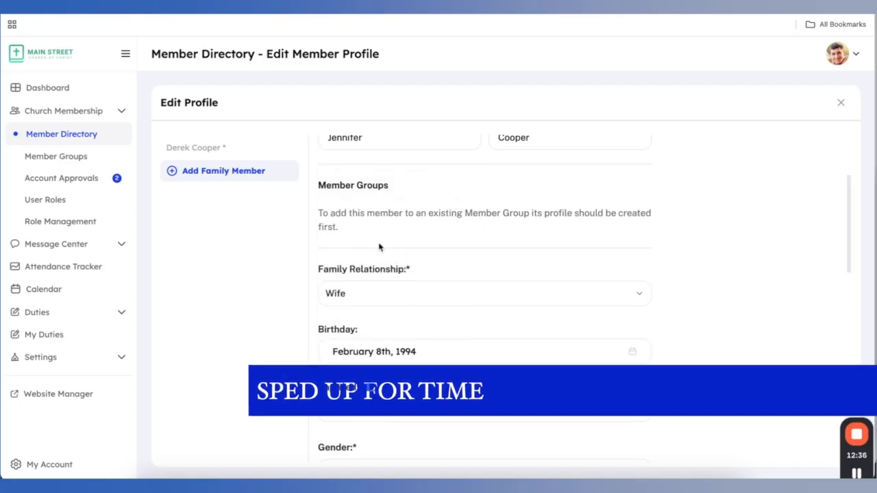
scroll(380, 249, down, 2)
click(397, 304)
Set gender to Female and move past the address, e-mail and phone fields
click(420, 335)
click(391, 384)
scroll(421, 287, down, 3)
click(418, 196)
click(418, 222)
click(417, 257)
click(418, 320)
scroll(422, 361, down, 1)
Enter occupation 'Stay at home mom', school USF and her Instagram link, save, and start another member
click(383, 301)
text(Stay at home mom)
scroll(359, 325, down, 3)
click(358, 212)
text(USF)
click(359, 296)
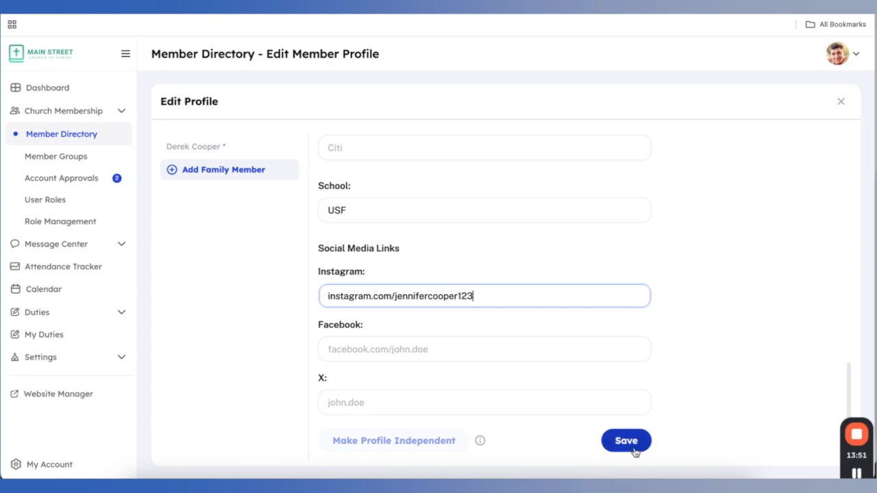
click(634, 449)
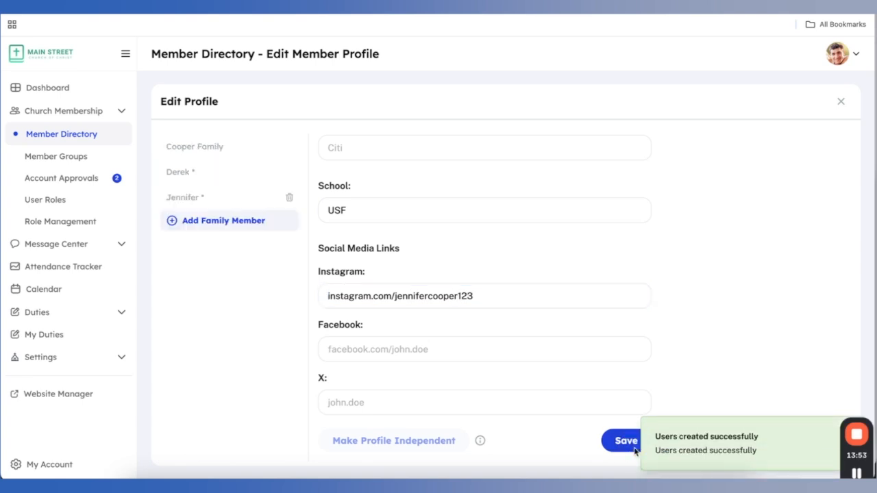
scroll(555, 286, up, 5)
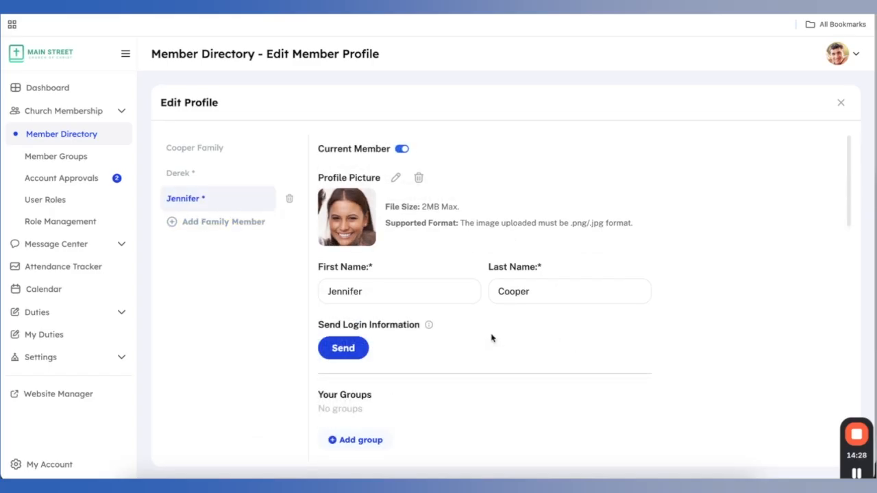
click(203, 222)
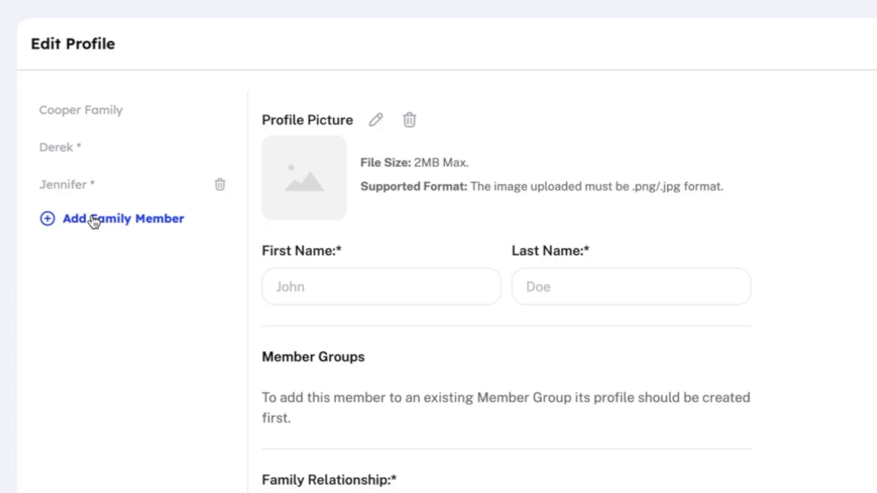
Add the daughter with her first and last name, a cropped face photo and relationship Daughter
click(380, 286)
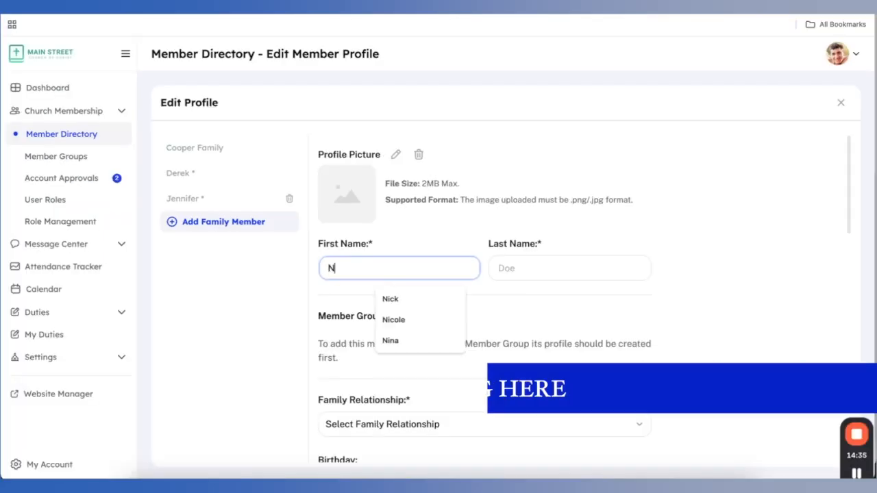
key(Tab)
click(376, 120)
double_click(343, 148)
drag(486, 206, 548, 249)
click(594, 404)
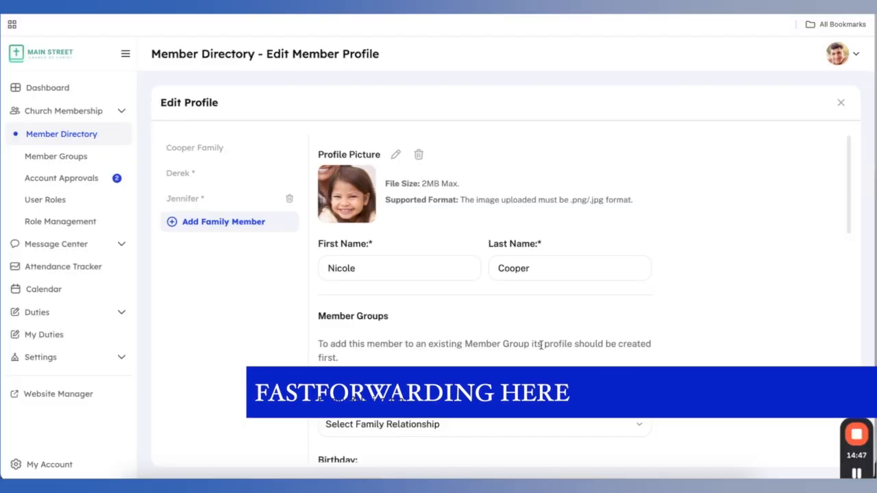
click(402, 217)
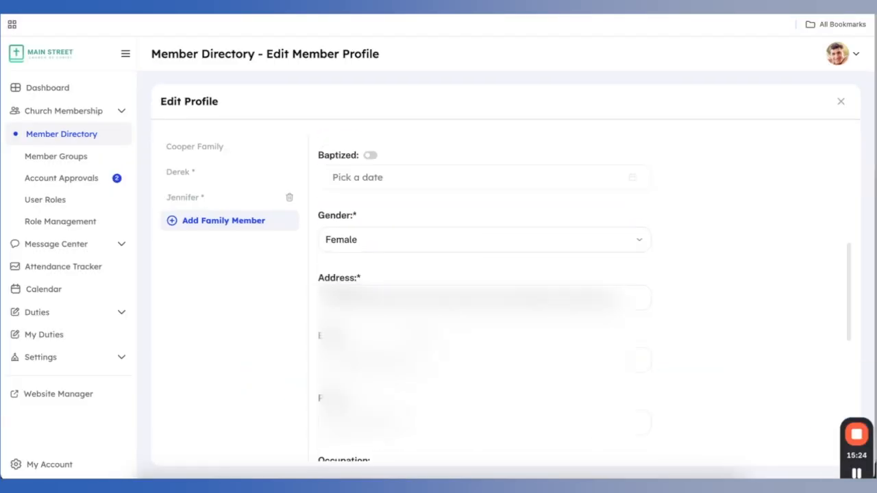
scroll(419, 334, down, 10)
click(626, 440)
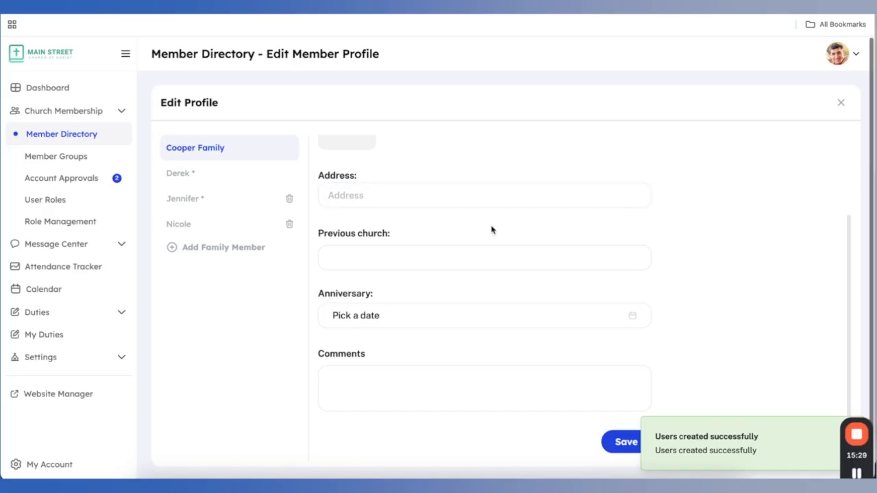
Upload the family photo to the family record and crop it
scroll(493, 231, up, 3)
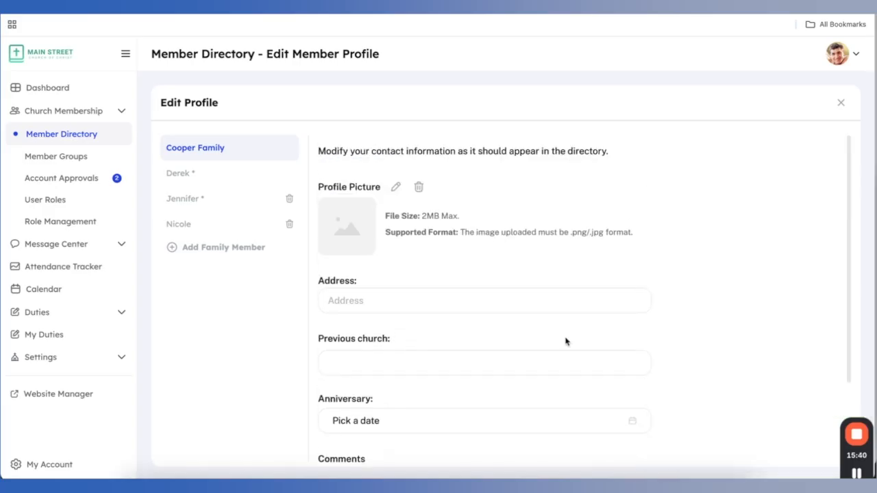
click(396, 187)
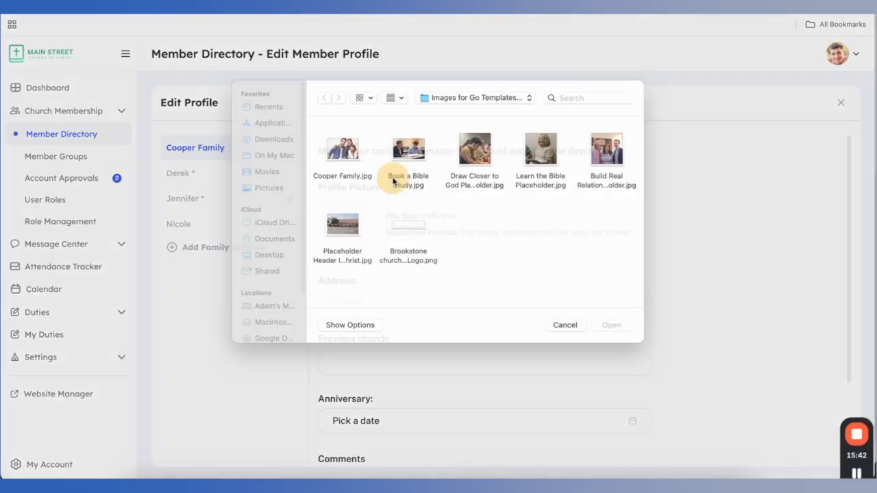
click(342, 164)
click(611, 336)
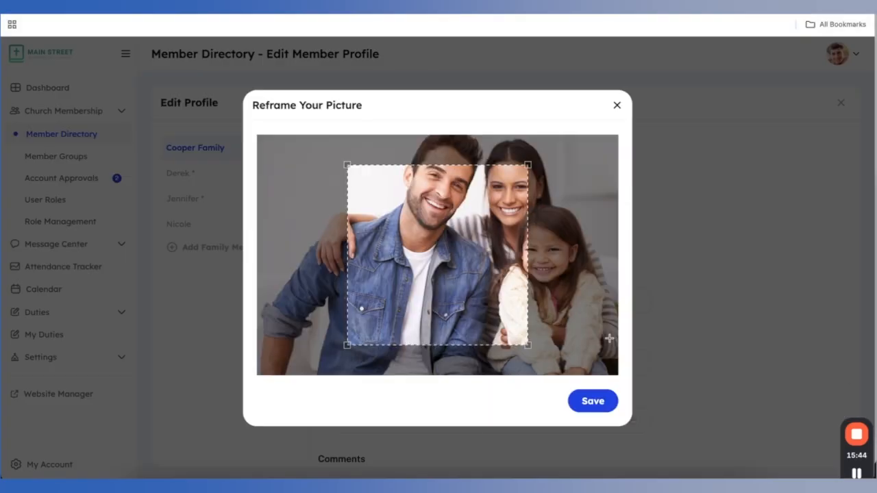
drag(466, 290, 517, 261)
click(593, 400)
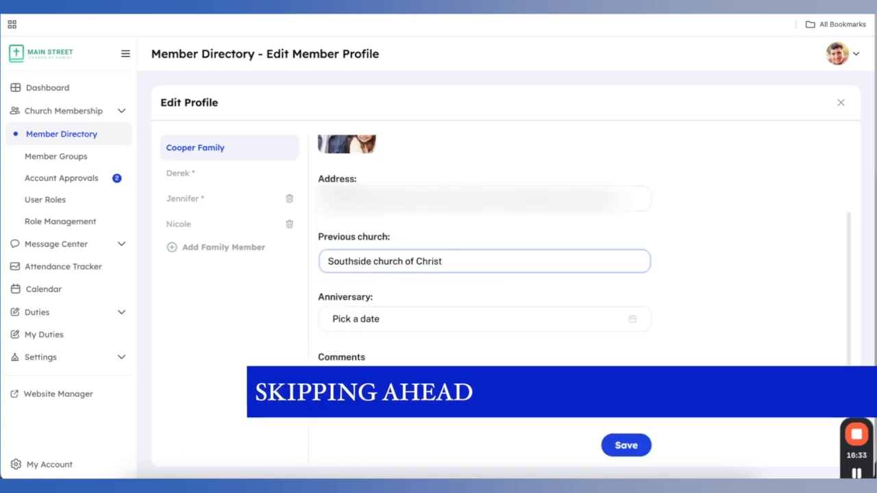
Enter previous church 'in Houston, TX' and anniversary April 25, then close the editor
text(in Houston, TX)
click(418, 320)
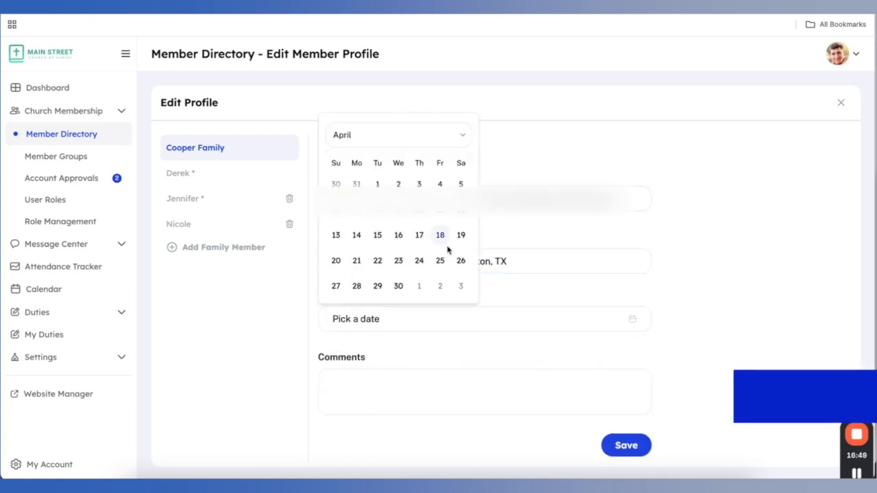
click(441, 260)
scroll(479, 295, down, 1)
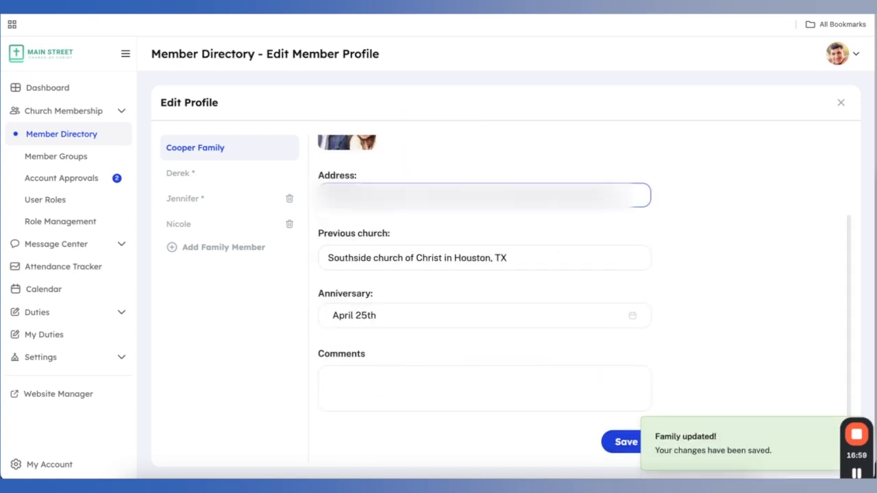
scroll(570, 202, up, 3)
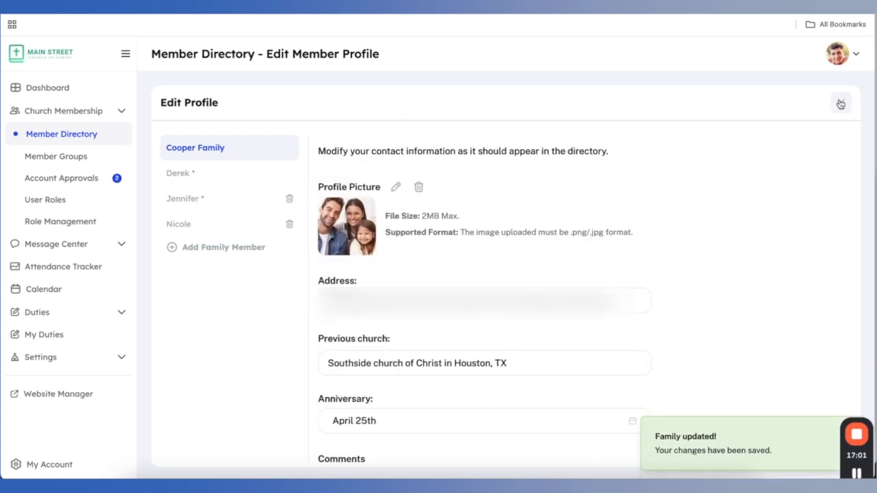
click(840, 102)
scroll(424, 292, down, 3)
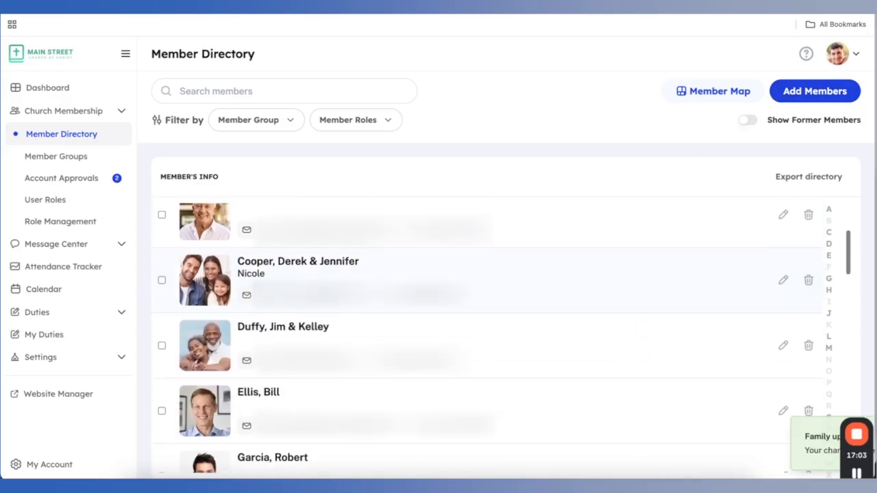
click(557, 268)
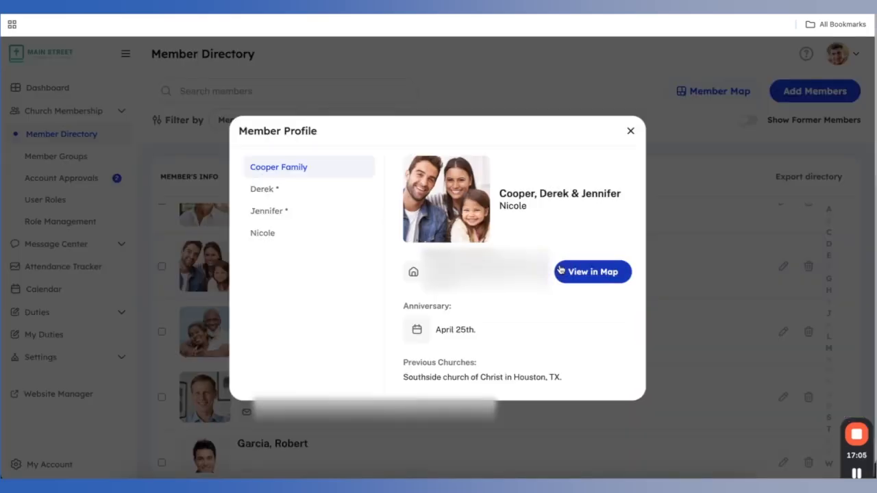
click(292, 189)
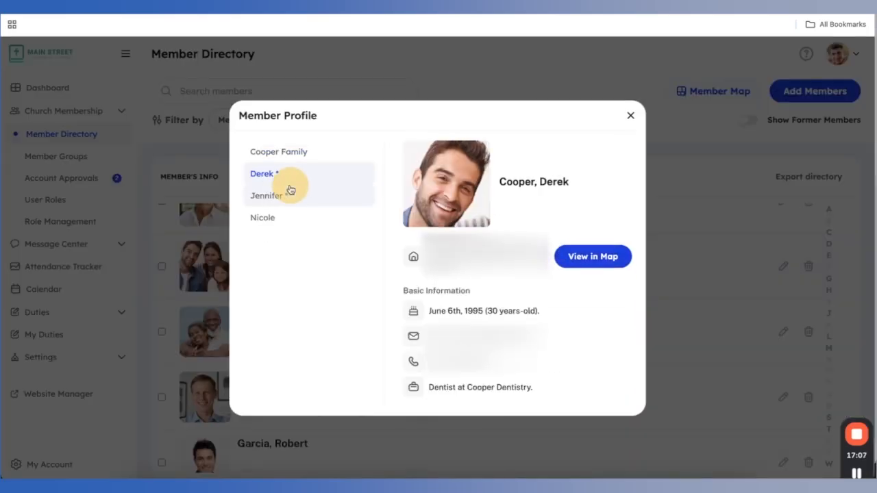
click(288, 201)
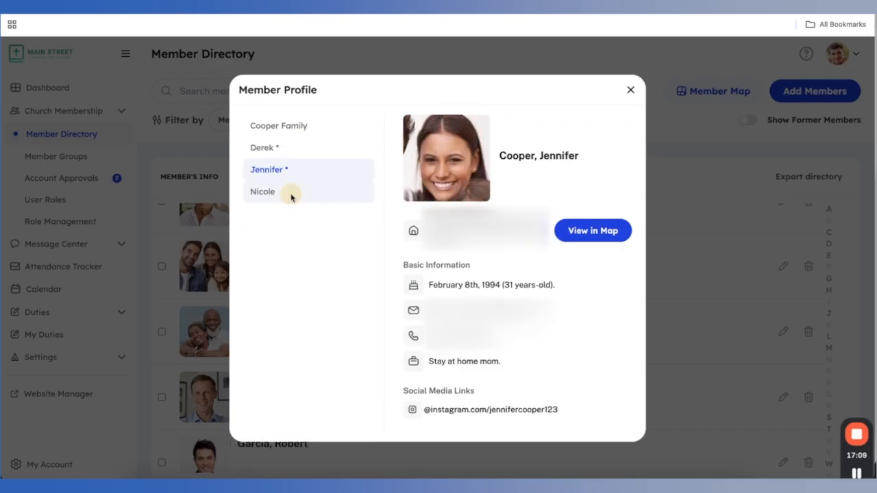
click(290, 197)
click(299, 178)
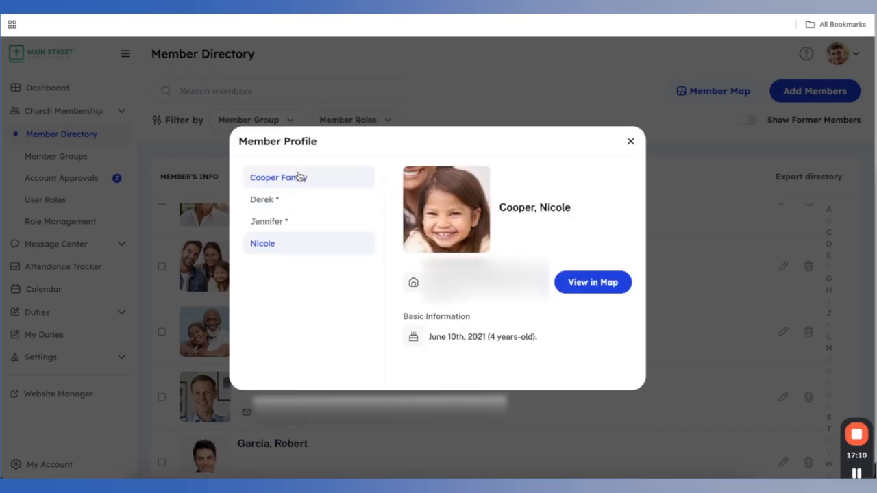
click(631, 143)
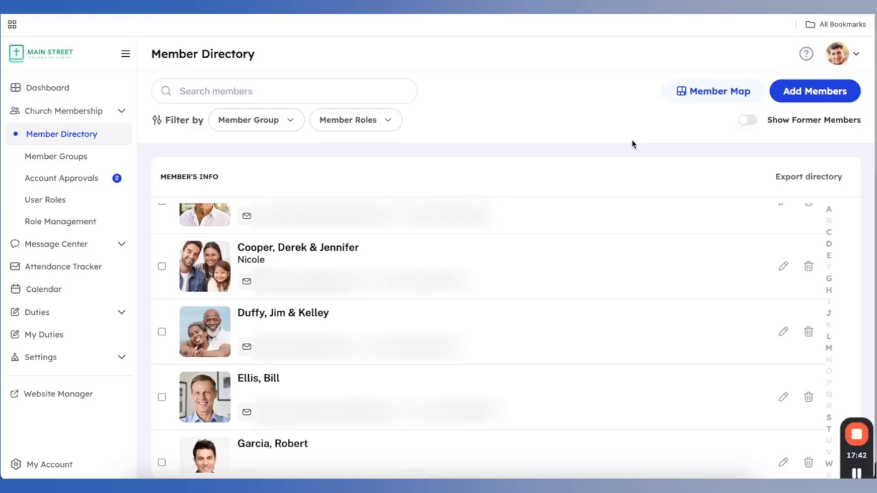
Log out of the admin account and begin a sign-up with the new user's first and last name
click(840, 53)
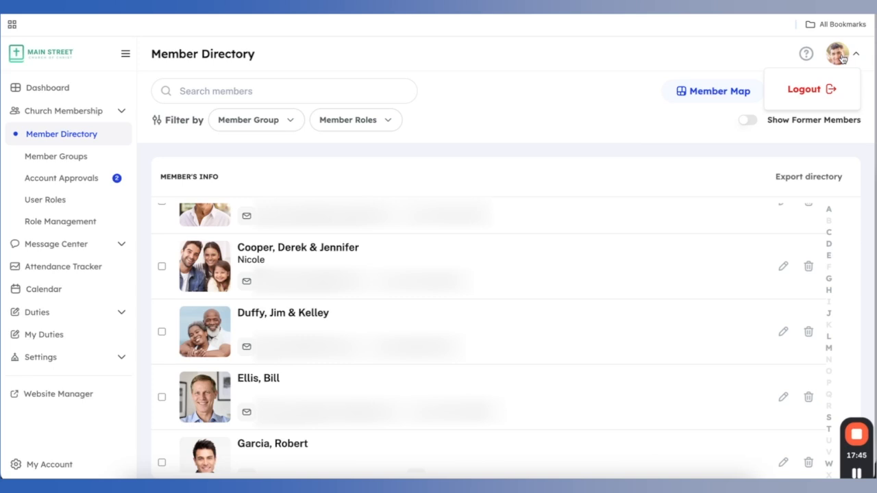
click(811, 93)
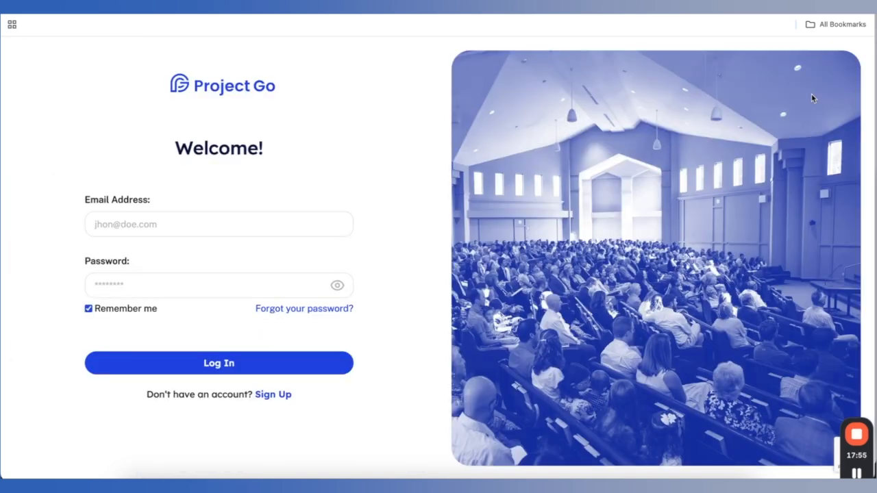
click(273, 395)
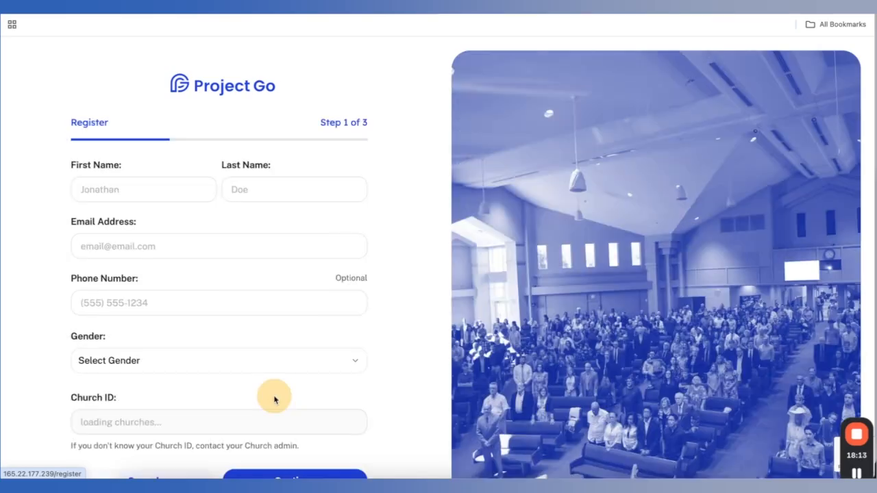
click(136, 191)
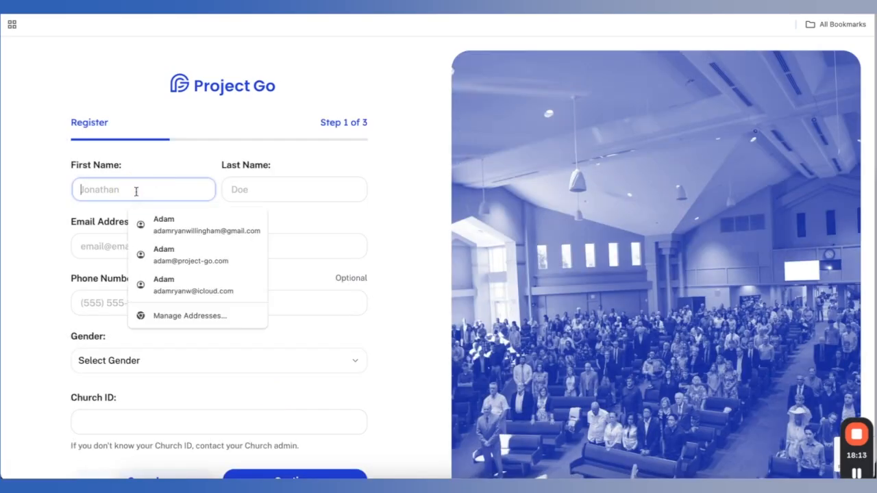
key(Tab)
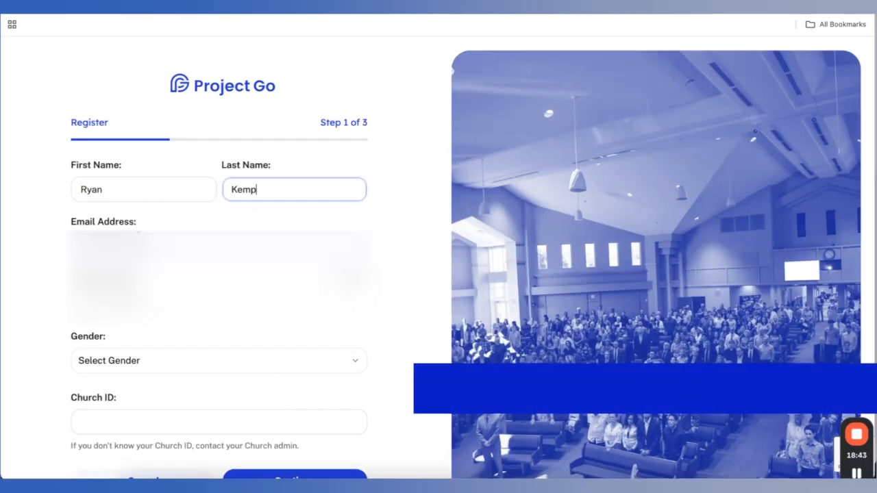
key(Tab)
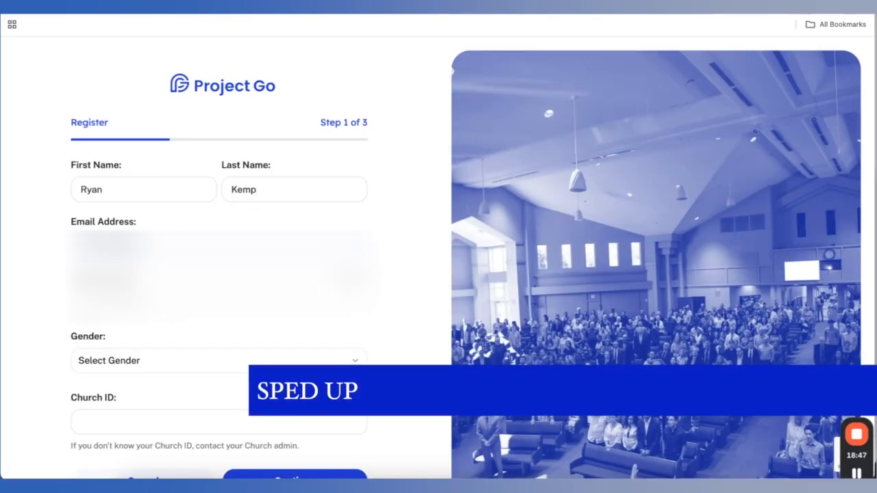
key(Tab)
Set gender to Male, accept the suggested church ID, and continue to the password step
click(156, 365)
click(155, 388)
scroll(154, 389, down, 2)
click(155, 366)
text(sample)
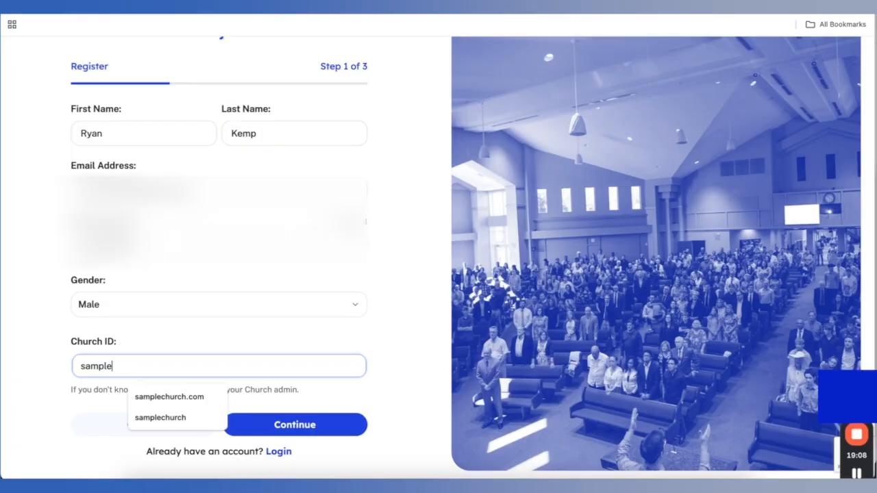
click(160, 417)
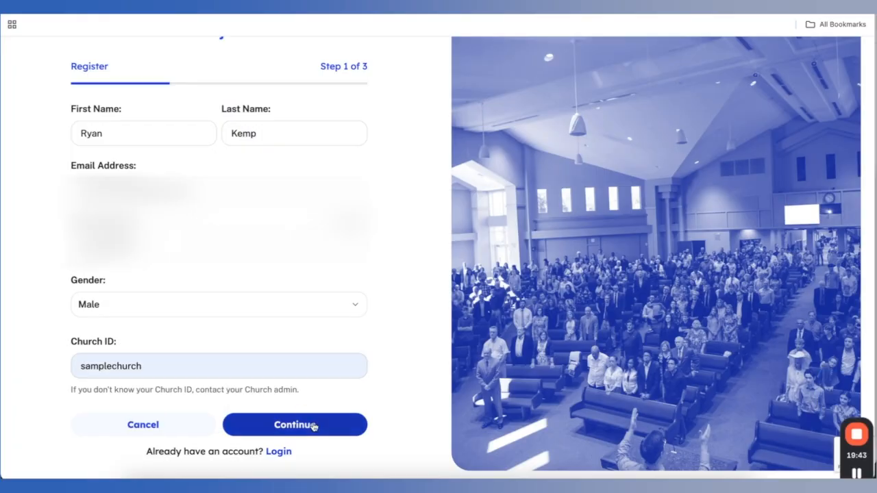
click(313, 425)
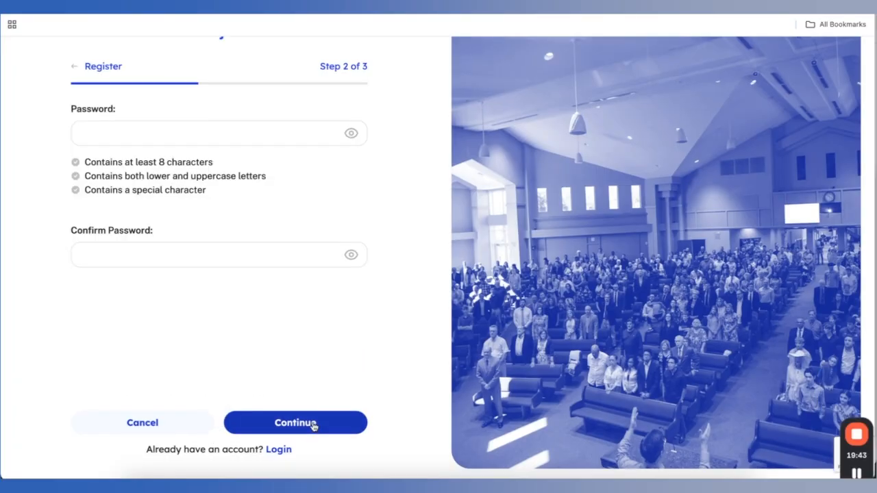
Enter and confirm the account password, then continue to step 3 of 3
click(86, 132)
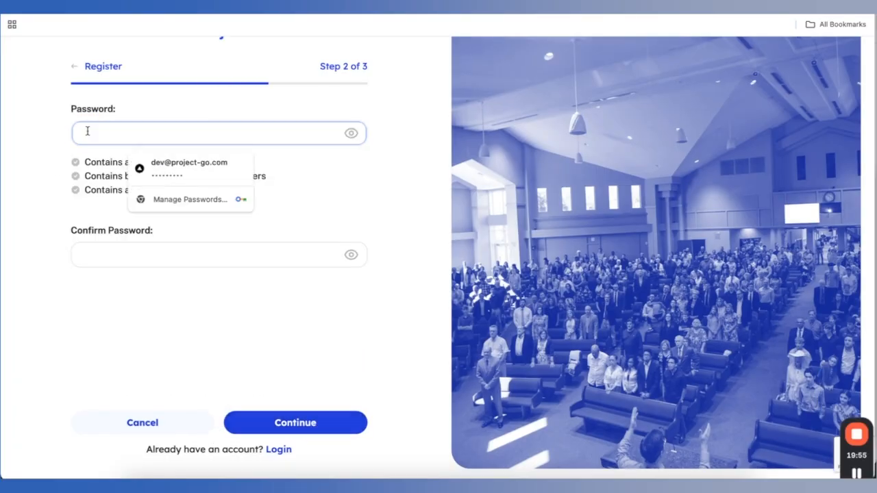
text(••••••••••••••)
key(Tab)
text(••••••••••••••)
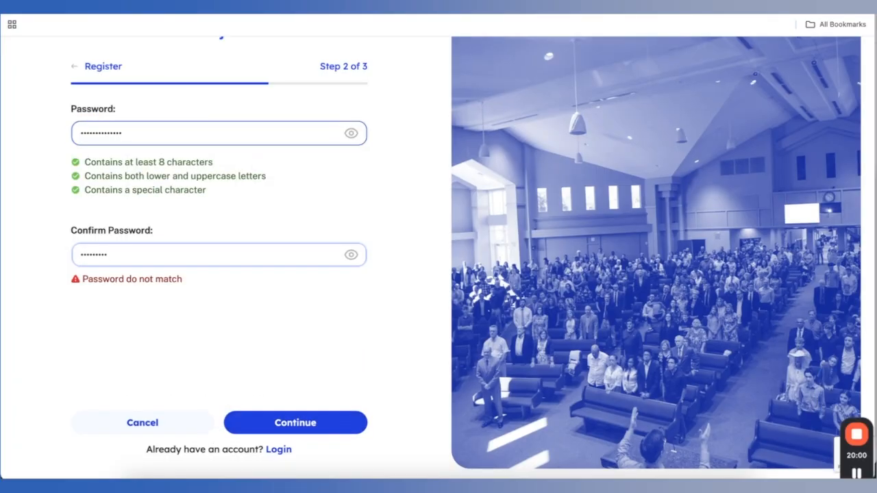
click(293, 423)
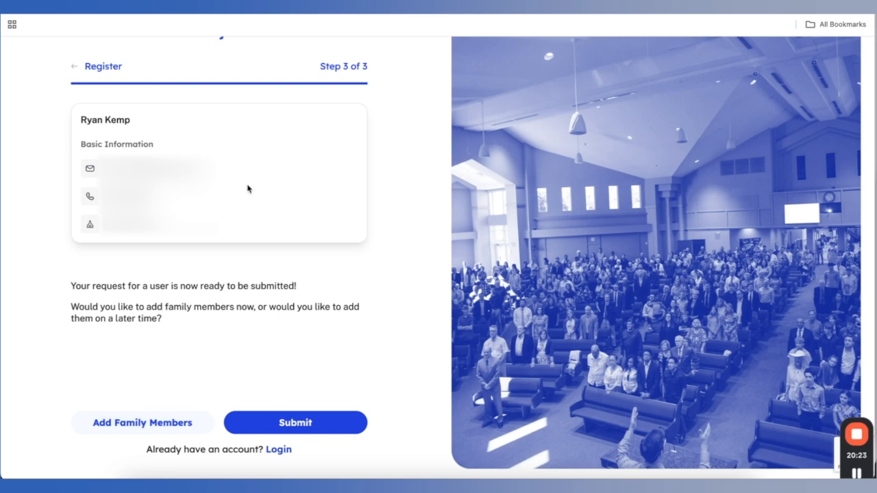
Add a family member with her first name and relationship Wife, submit the registration, and return to login
click(130, 428)
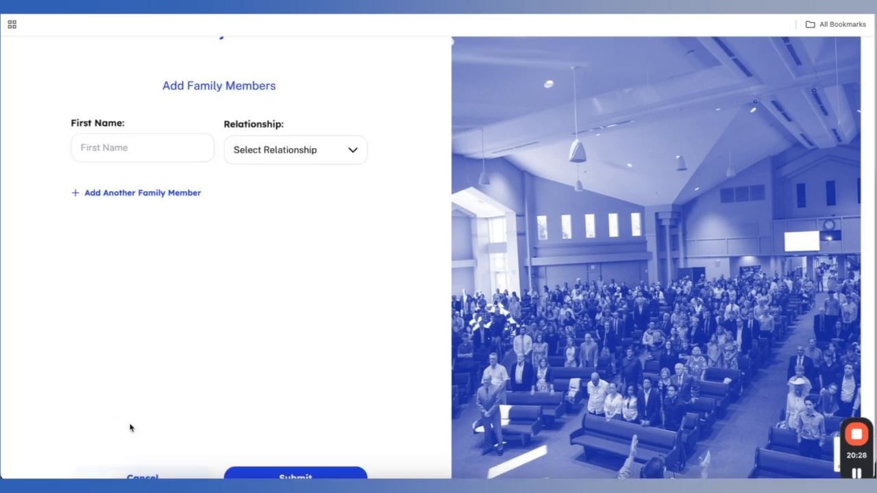
click(121, 144)
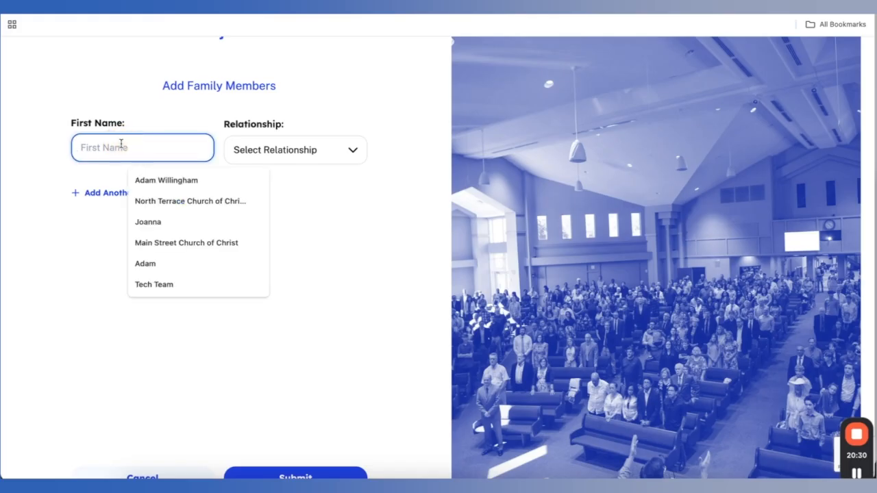
text(Sandy)
click(274, 150)
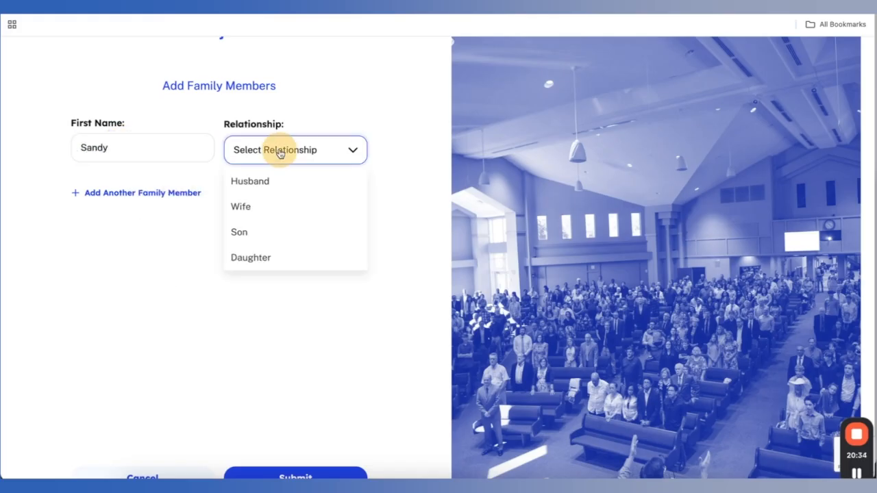
click(255, 207)
scroll(283, 418, down, 2)
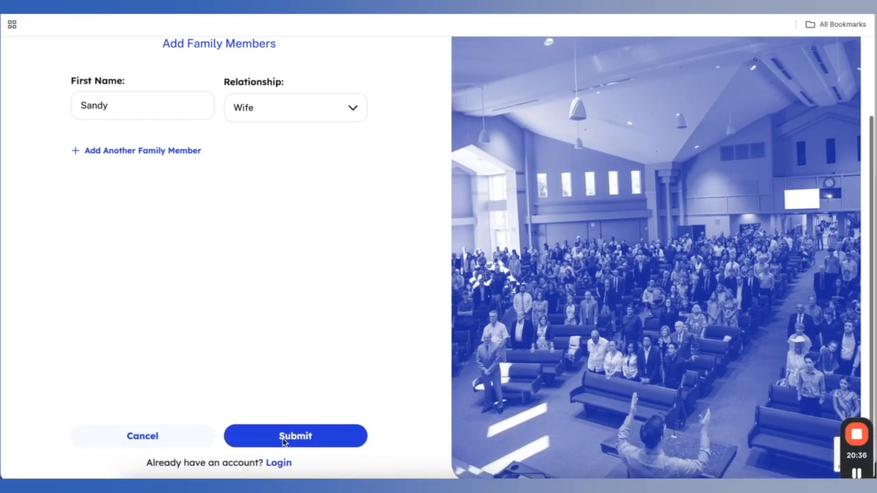
click(291, 419)
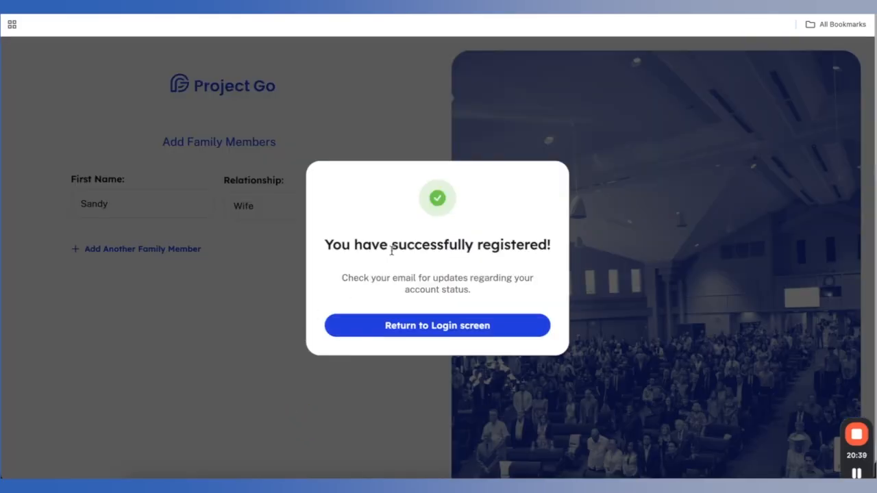
click(412, 332)
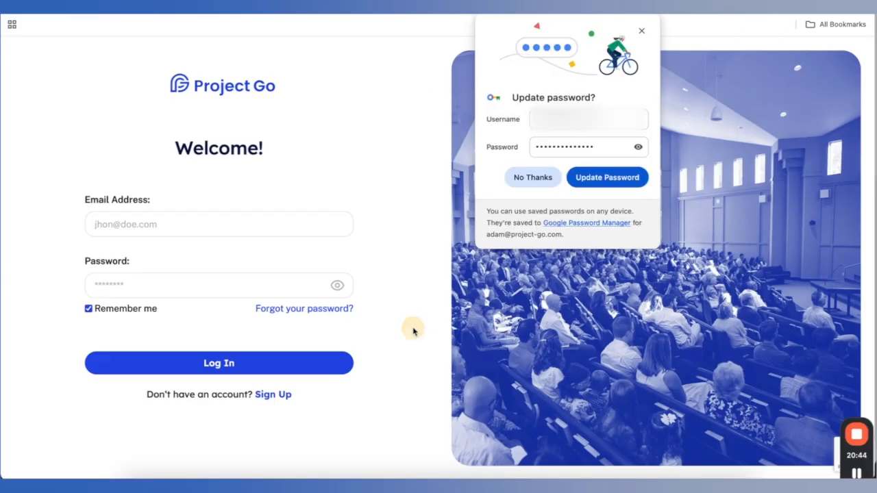
Log back in with the saved admin credentials and open Church Membership > Member Directory
click(233, 230)
click(208, 257)
click(229, 363)
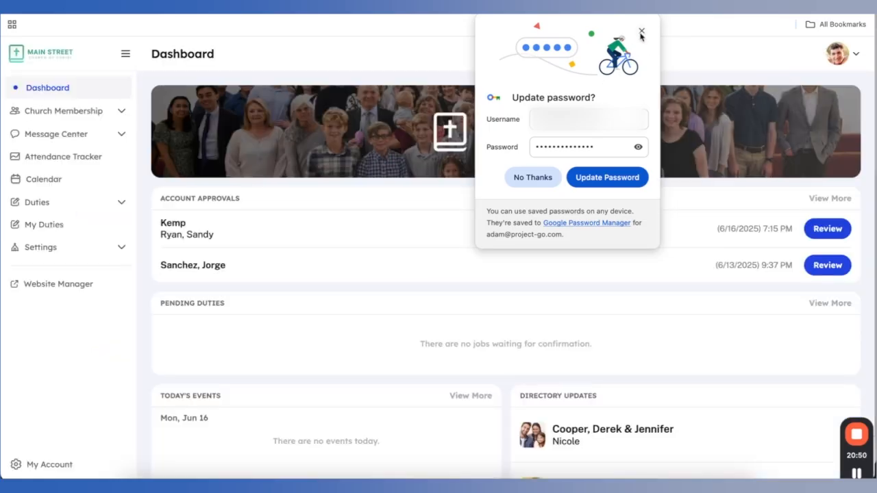
click(641, 31)
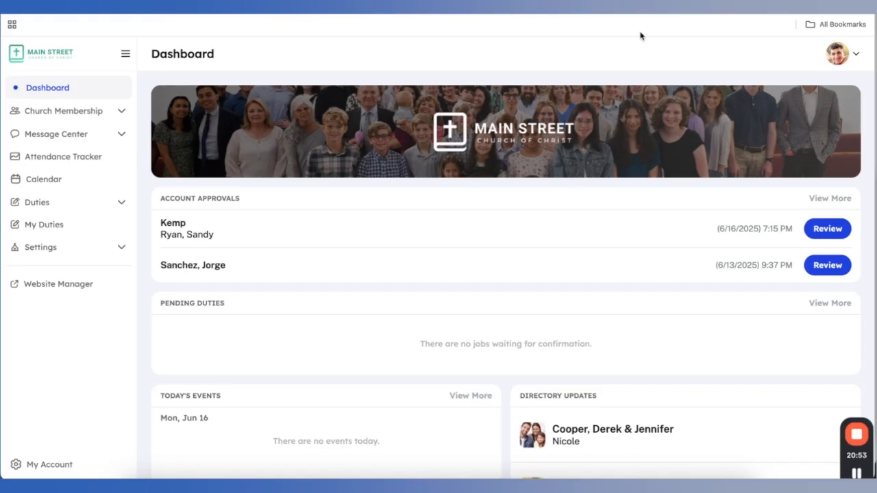
click(73, 111)
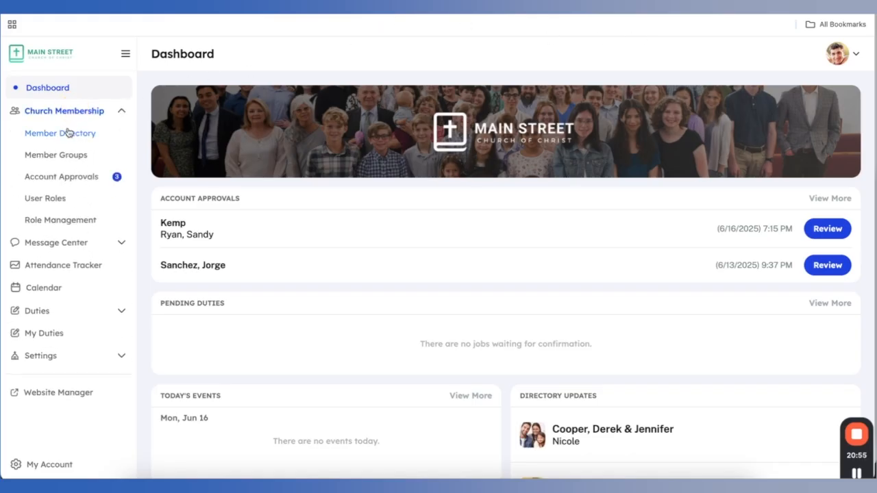
click(66, 134)
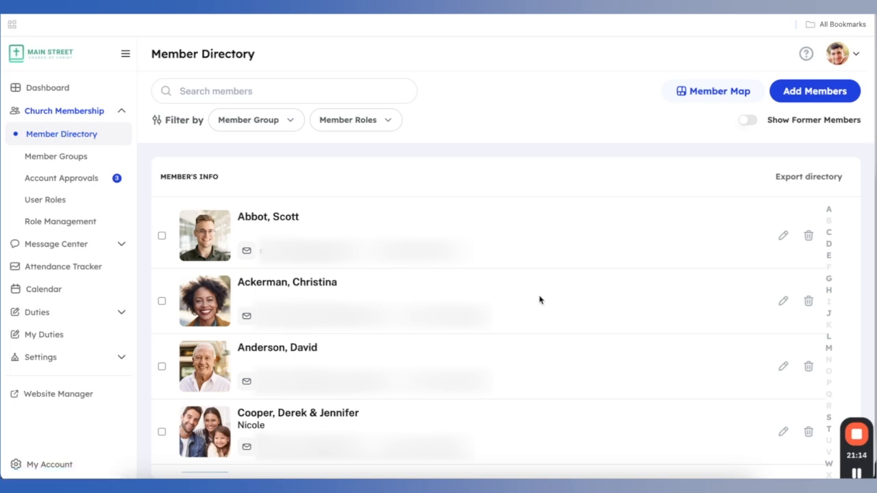
scroll(539, 299, down, 3)
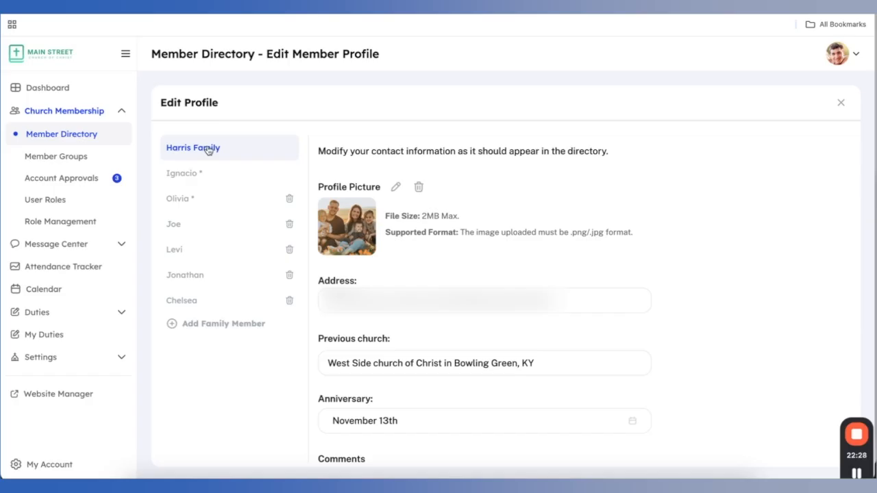
Make the son's profile independent of his family, confirm the separation, and close the editor
click(217, 282)
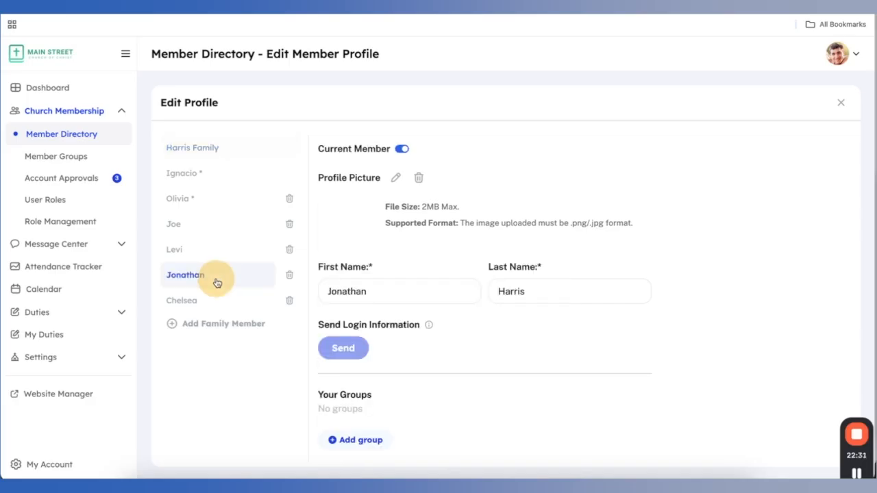
click(200, 257)
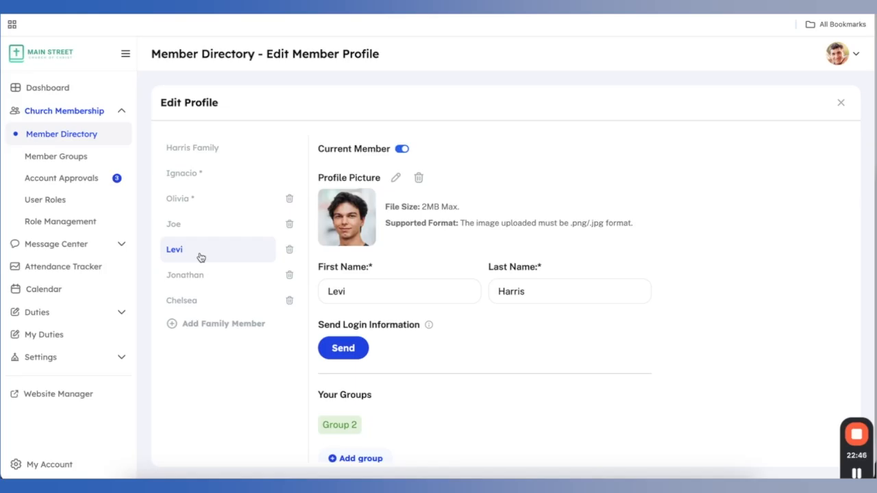
click(399, 293)
scroll(425, 312, down, 12)
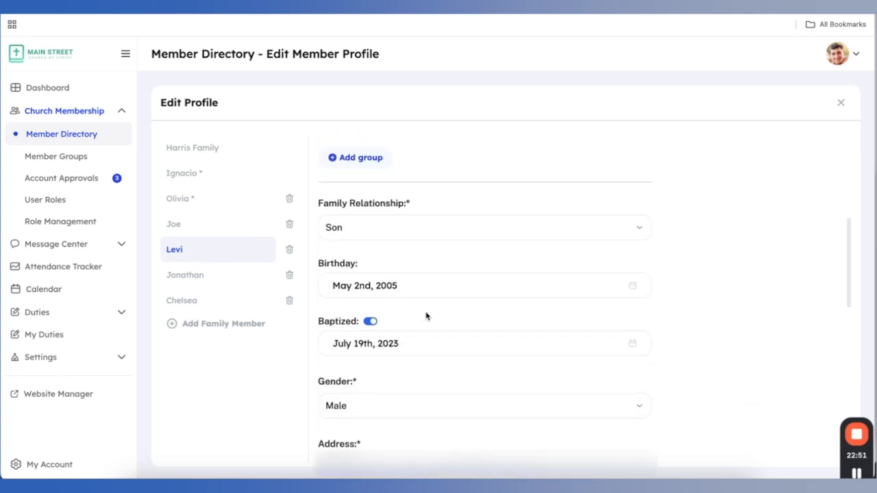
scroll(425, 312, down, 2)
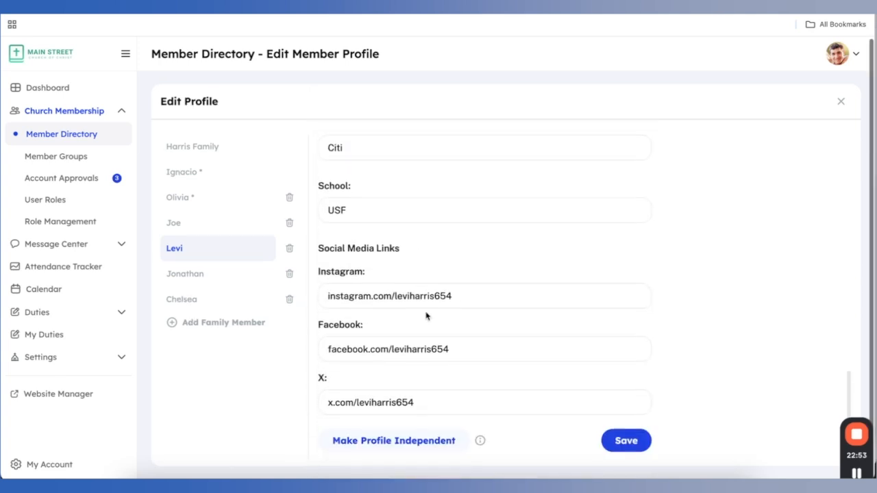
click(393, 441)
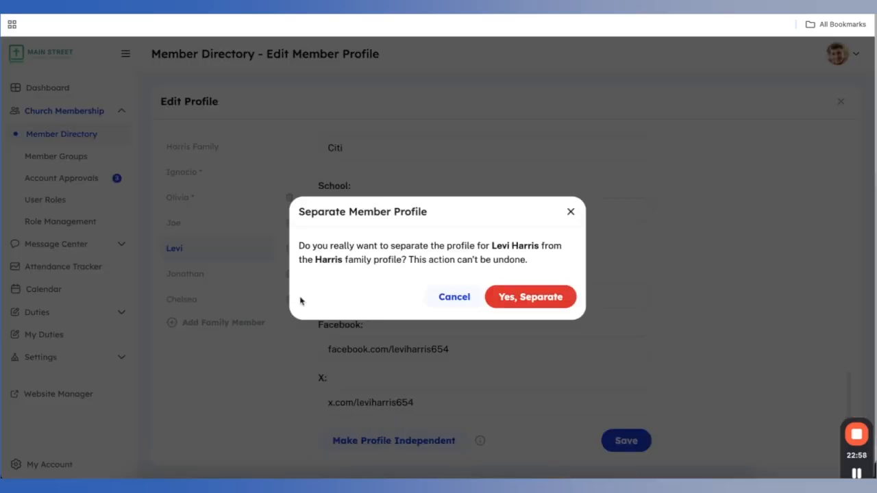
click(527, 297)
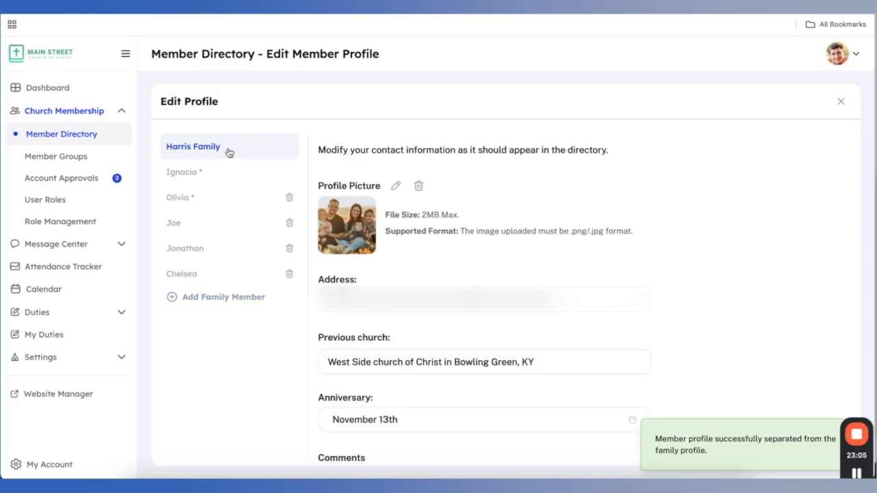
click(841, 101)
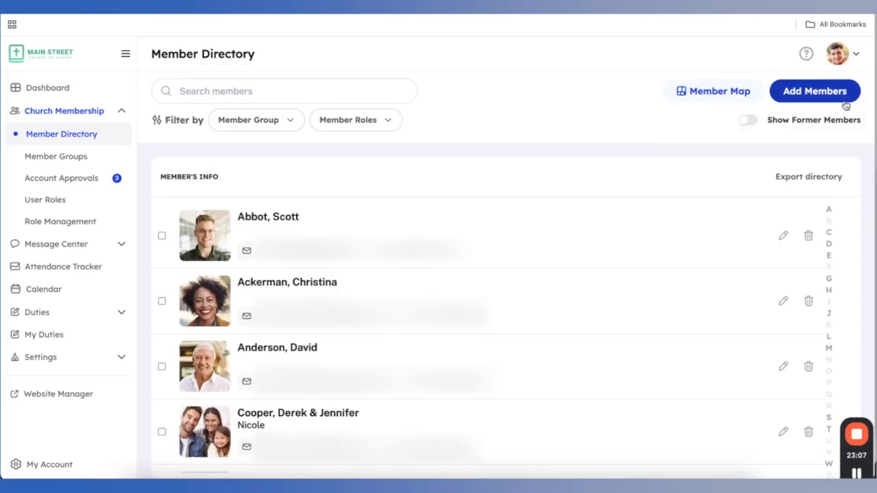
scroll(356, 280, down, 5)
scroll(288, 271, down, 1)
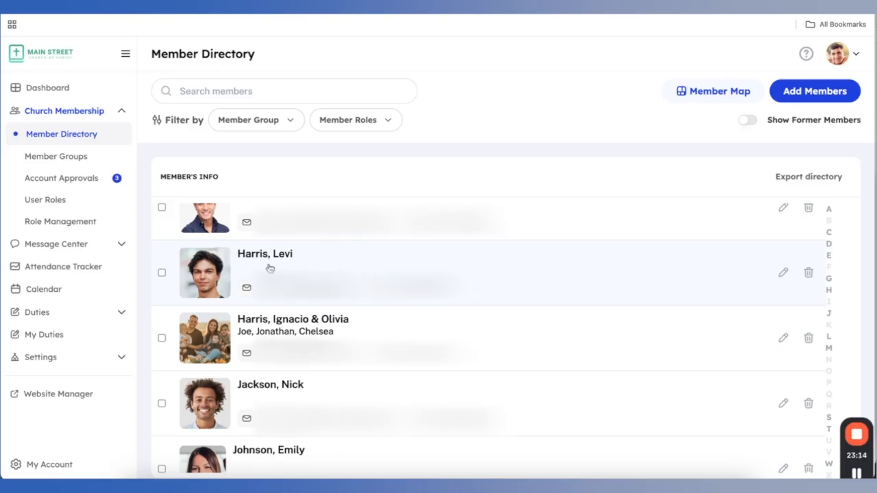
click(783, 272)
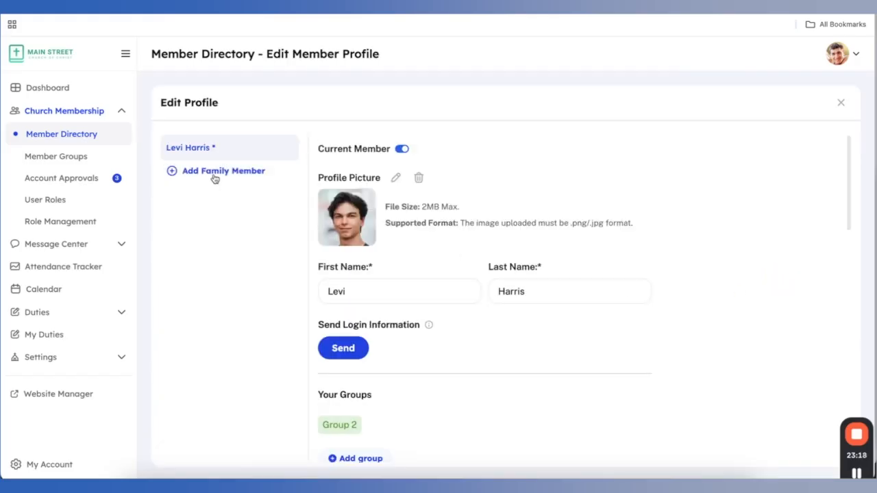
click(215, 172)
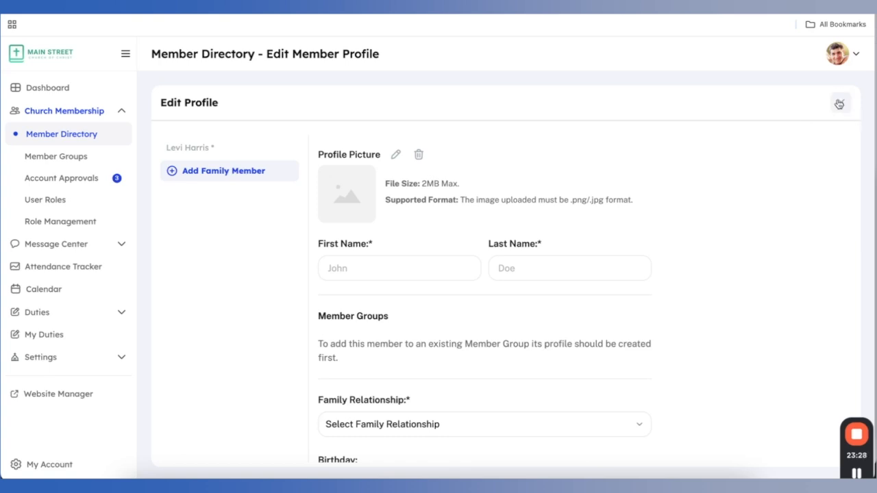
click(838, 103)
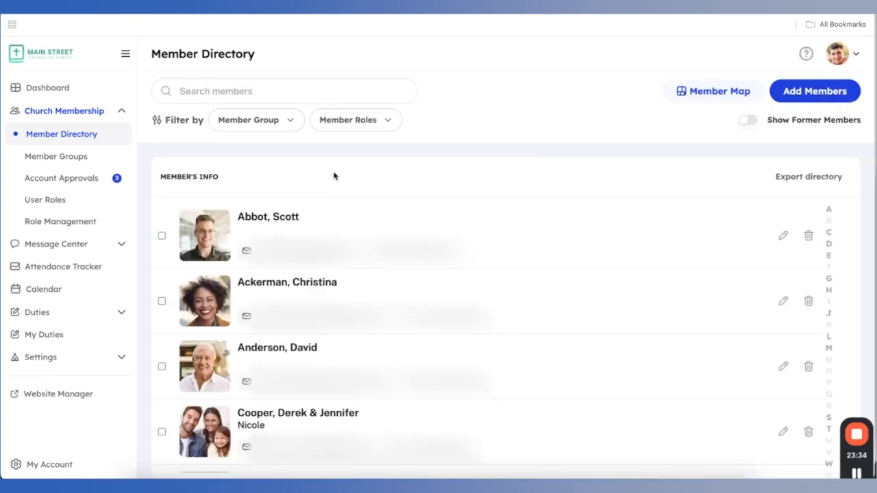
Review the member lists of the Elders, Group 1 and Deacons groups
click(67, 159)
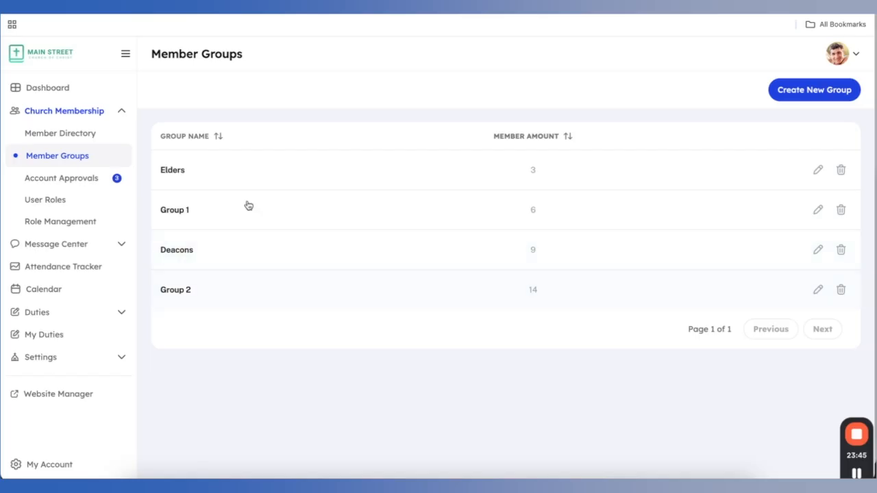
click(271, 166)
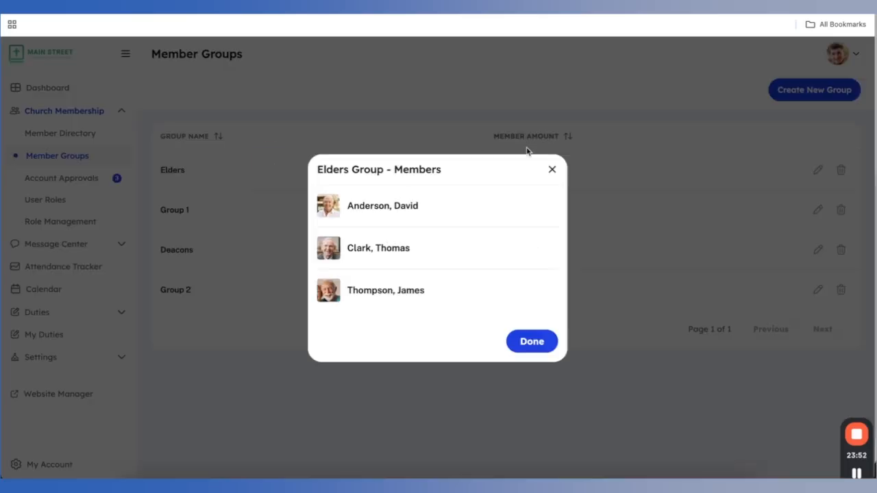
click(552, 170)
click(397, 221)
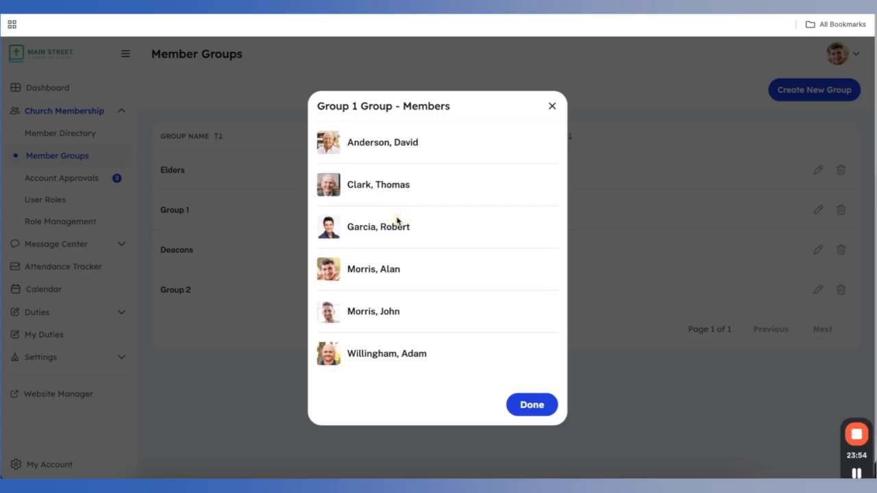
click(552, 105)
click(402, 259)
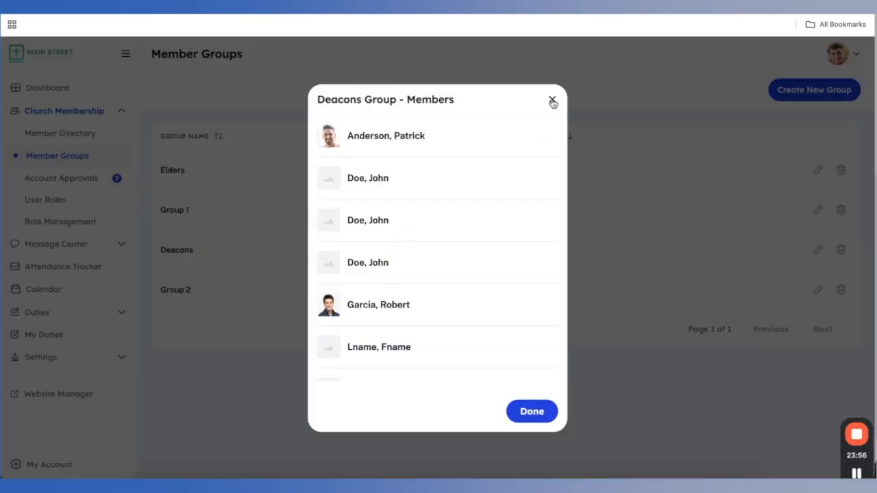
click(552, 101)
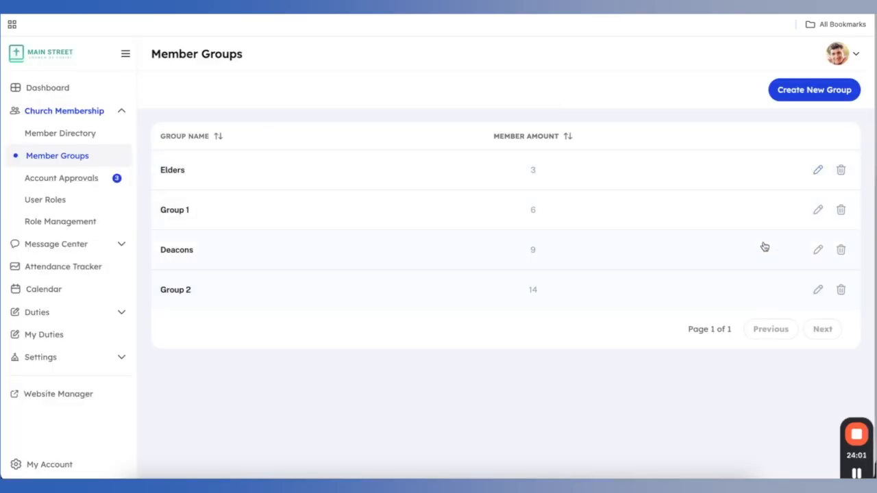
Create Group 3 with a Red badge and four checked members
click(820, 92)
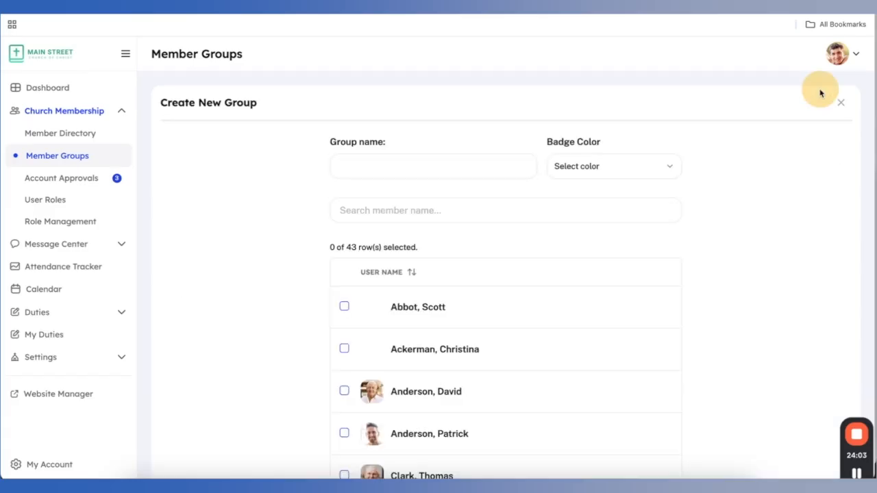
click(455, 163)
text(Gr)
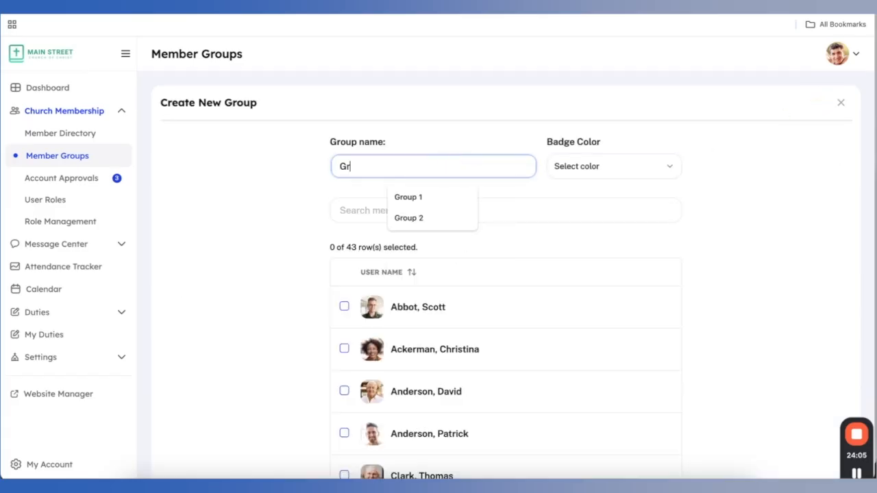
text(oup 3)
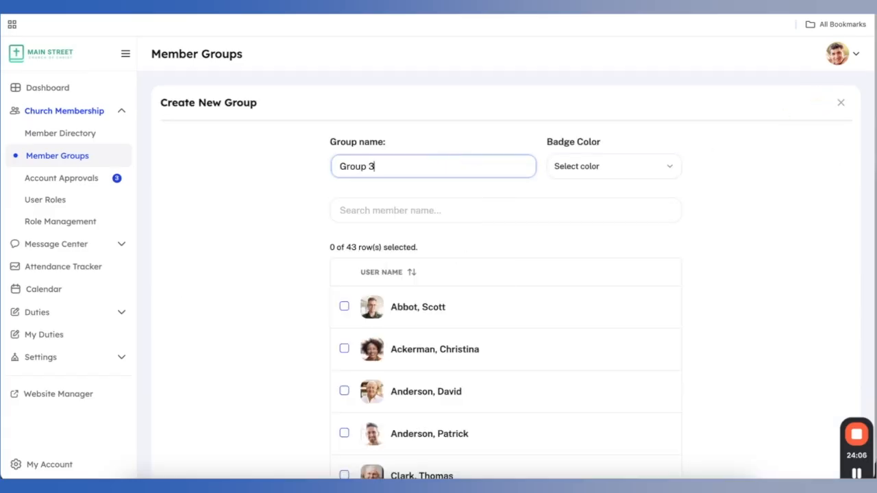
click(651, 170)
click(590, 267)
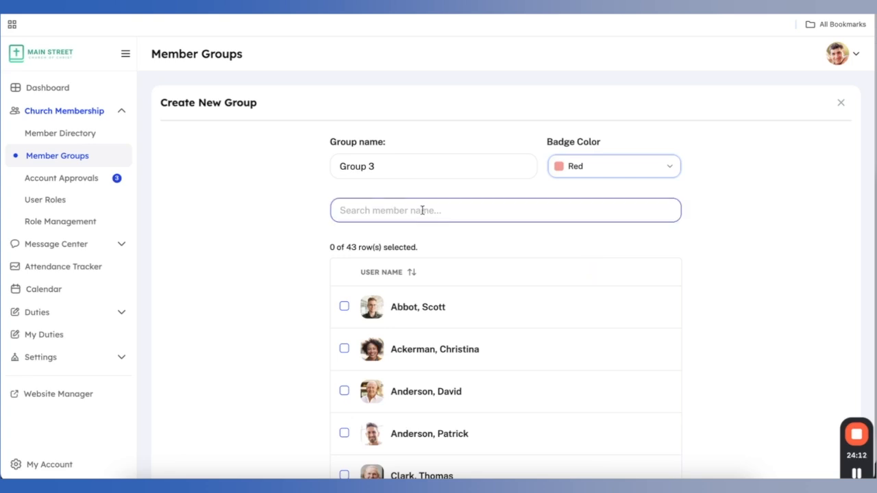
scroll(422, 206, down, 3)
click(344, 155)
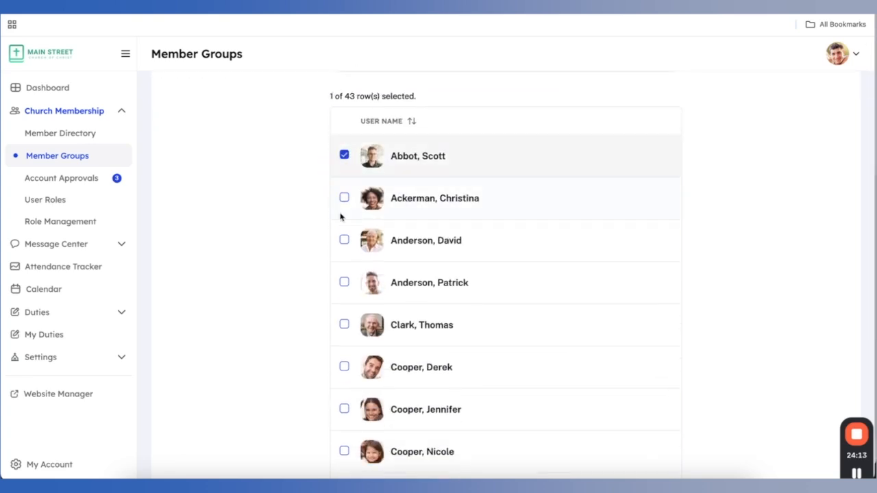
click(344, 323)
click(346, 367)
click(344, 451)
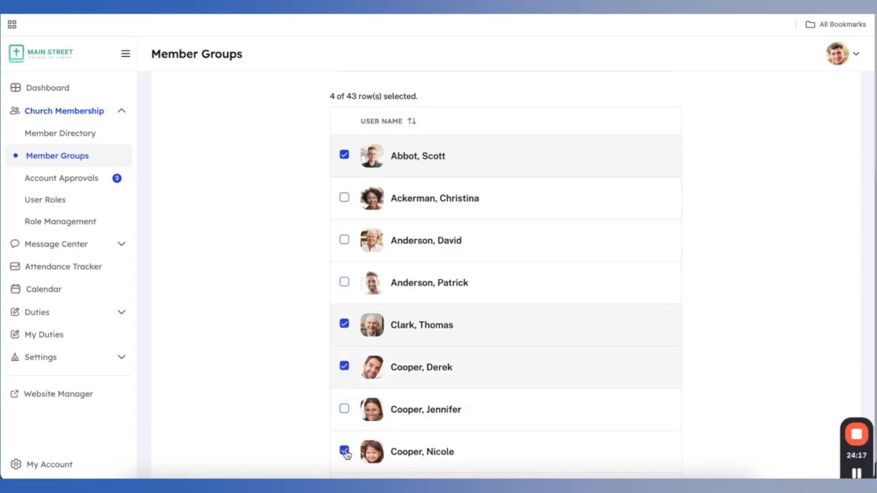
scroll(346, 454, down, 3)
click(637, 442)
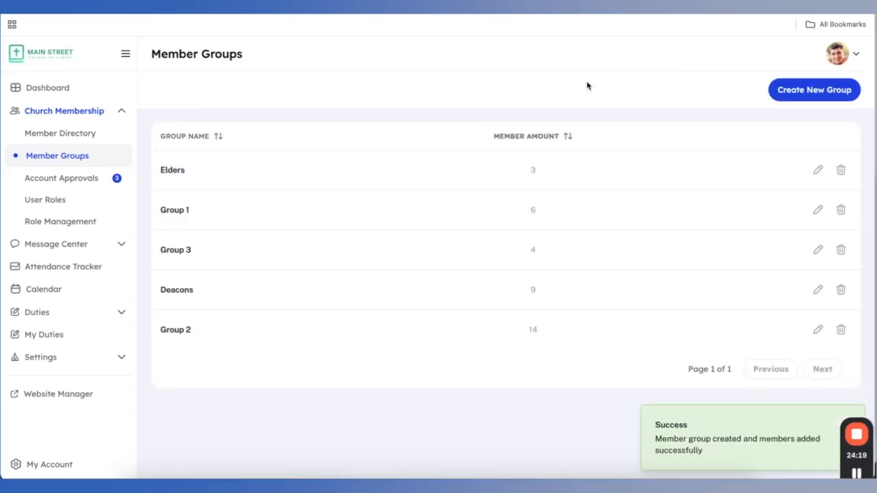
Check Group 3's member list, then go to Account Approvals
click(264, 255)
click(551, 148)
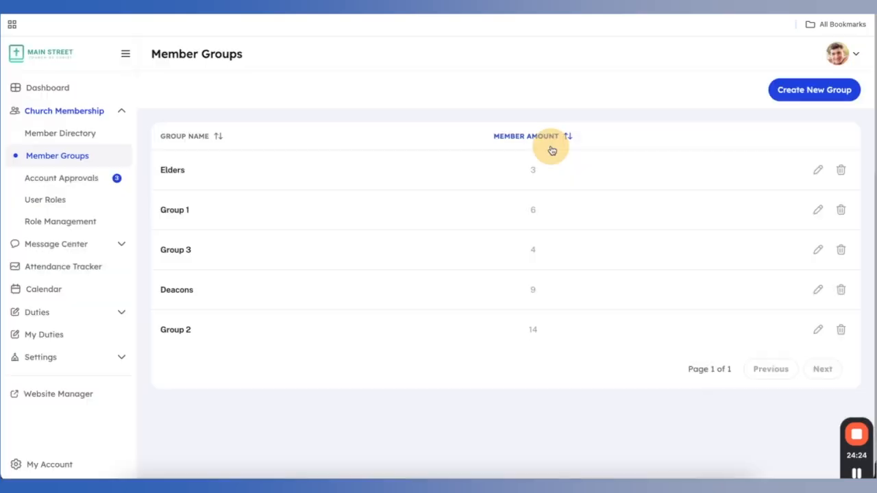
click(59, 178)
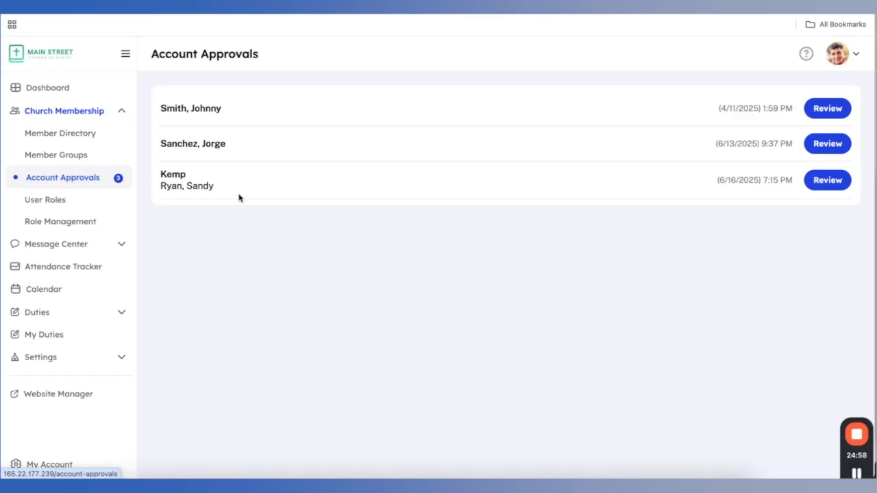
Accept the family's account request, browse each member's new profile, and close the editor
click(827, 182)
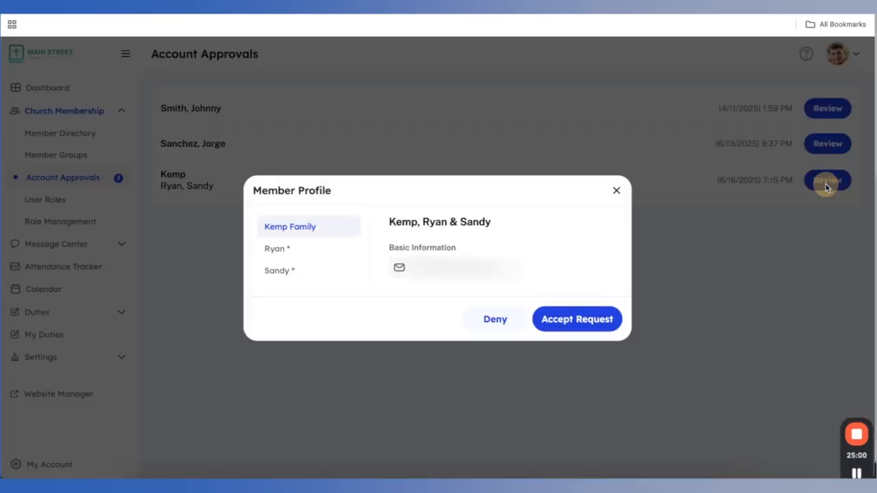
click(587, 319)
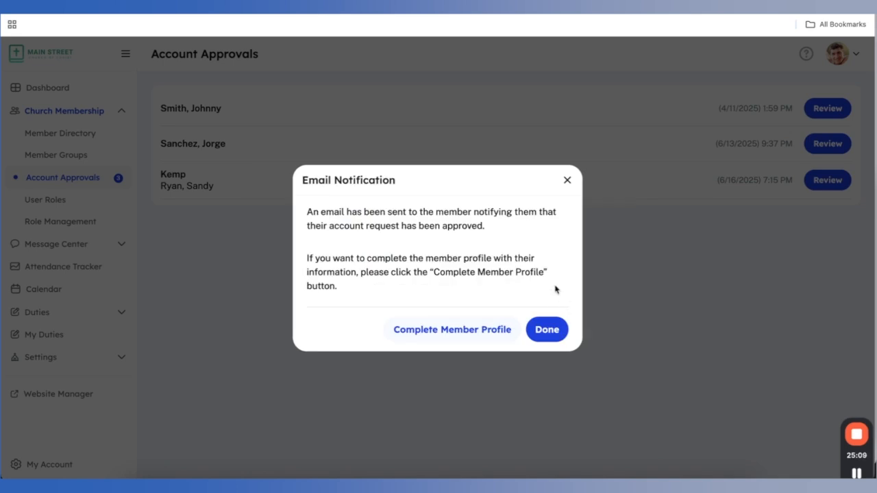
click(456, 331)
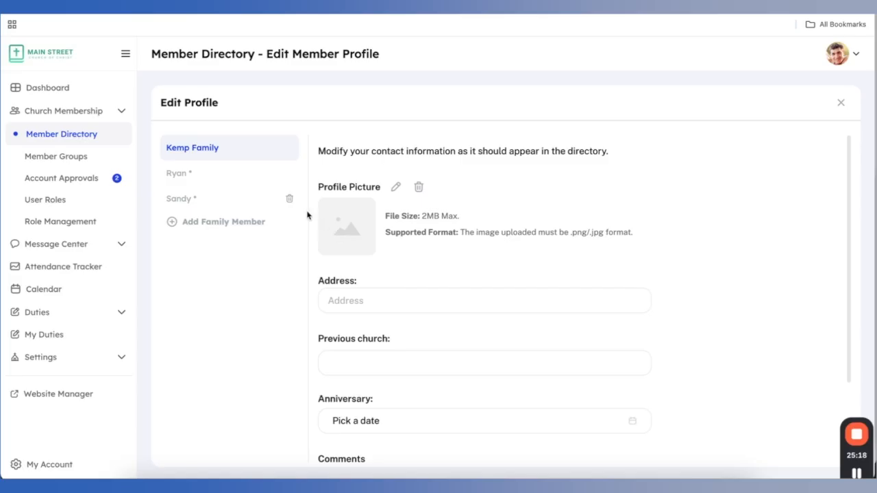
click(236, 180)
click(241, 198)
click(240, 172)
click(237, 148)
scroll(385, 214, down, 2)
scroll(386, 215, up, 1)
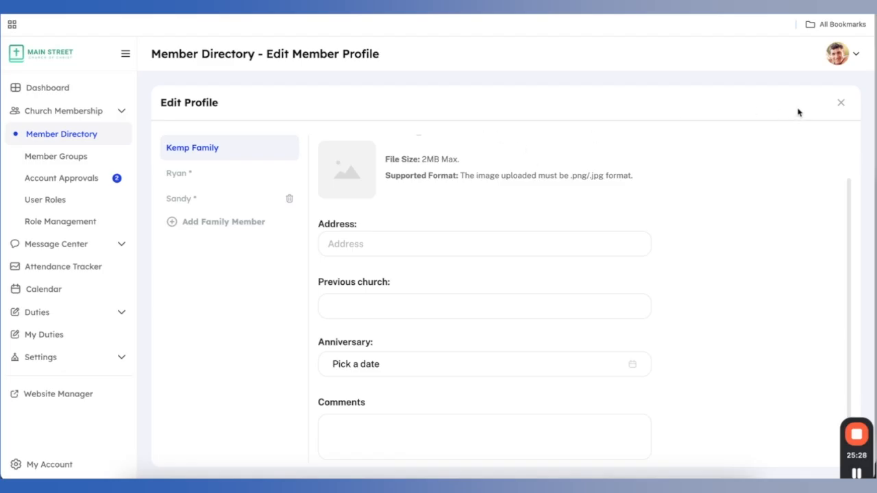
click(841, 103)
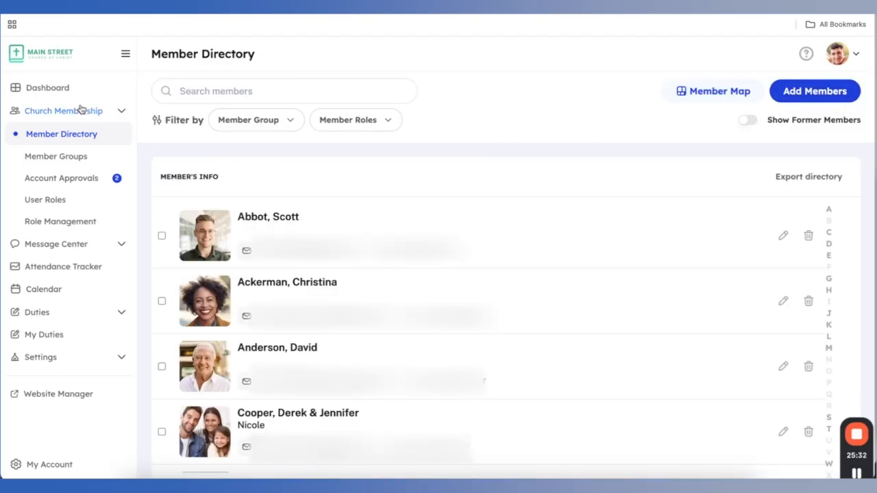
Deny the first pending request, accept the remaining one, and dismiss the email notice
click(49, 178)
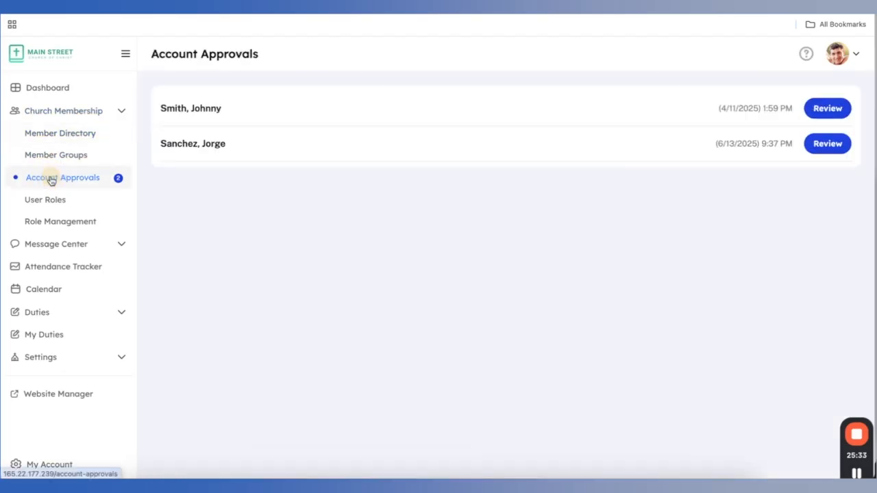
click(827, 112)
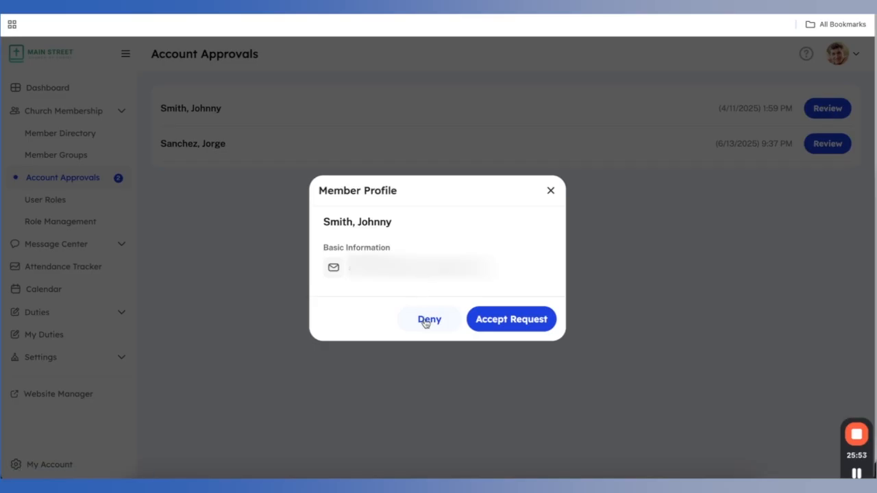
click(425, 322)
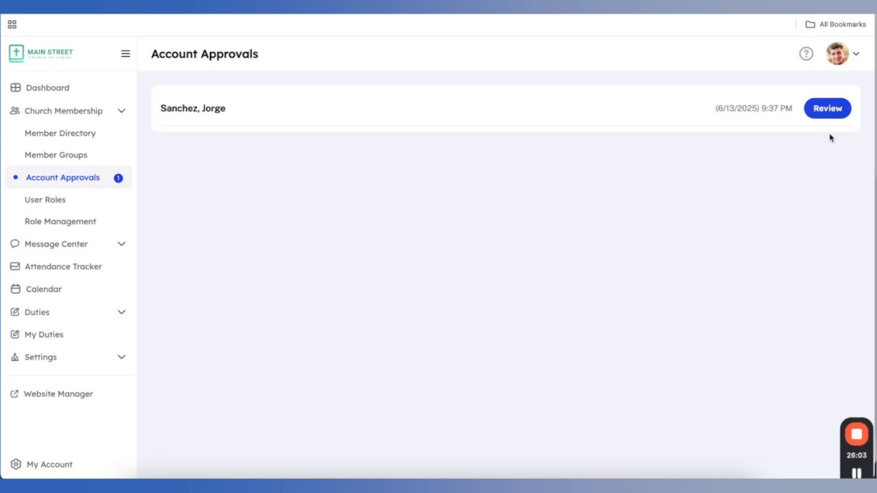
click(827, 112)
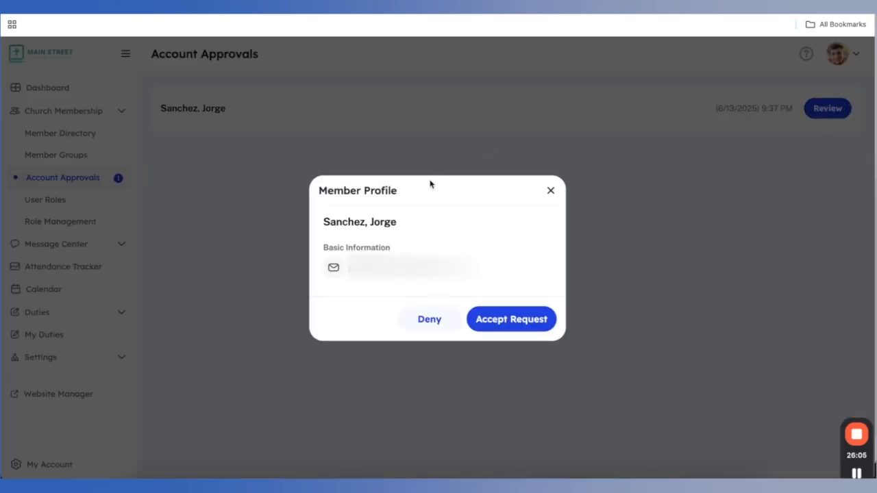
click(489, 317)
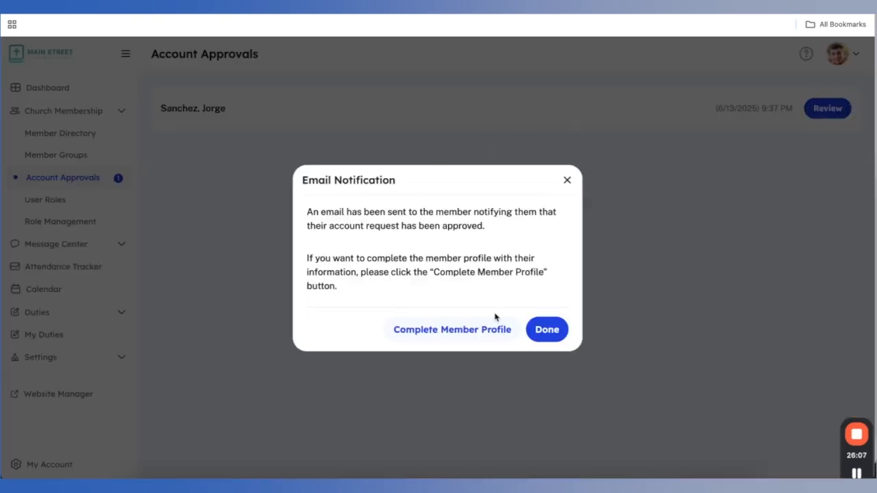
click(548, 331)
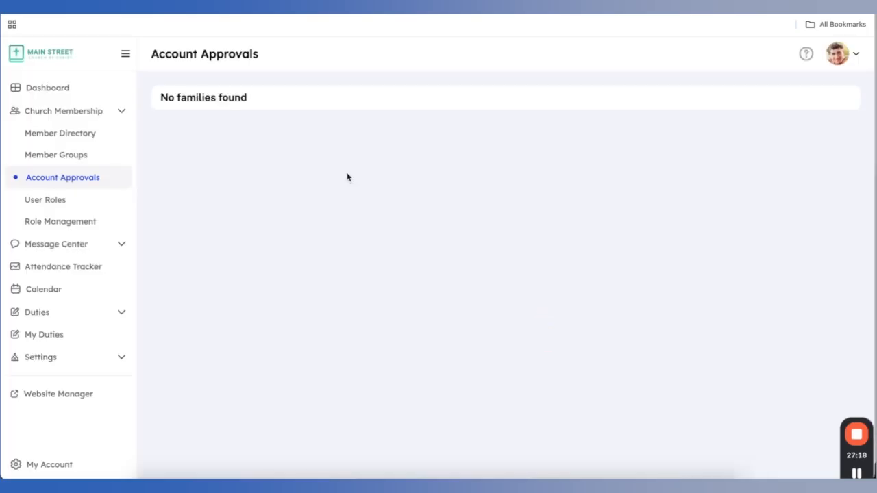
Open the Volunteer role group from Role Management and review its per-screen access levels
click(59, 223)
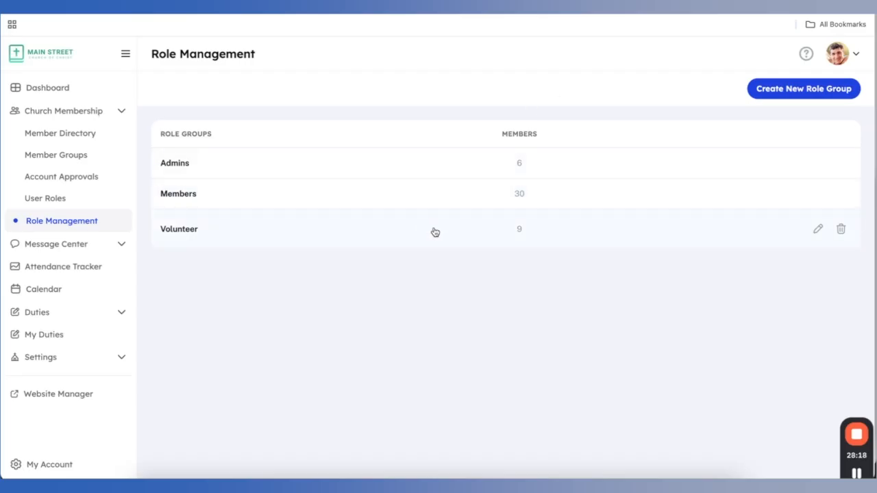
click(817, 228)
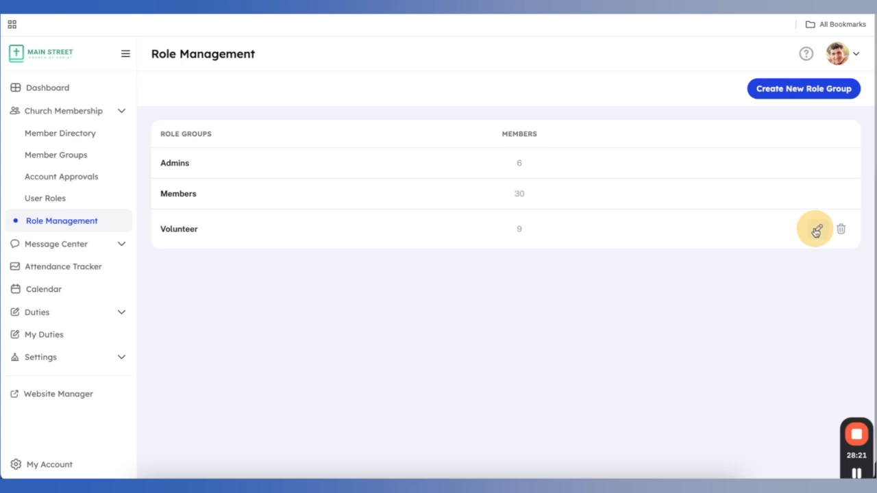
scroll(715, 247, down, 7)
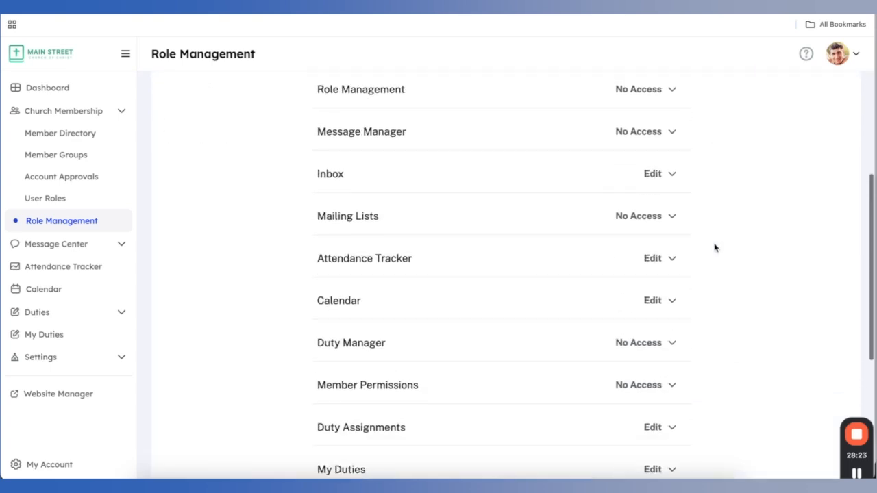
scroll(720, 215, up, 7)
Close the Volunteer role unchanged and start a new role group named 'Tech Team'
click(844, 101)
click(815, 93)
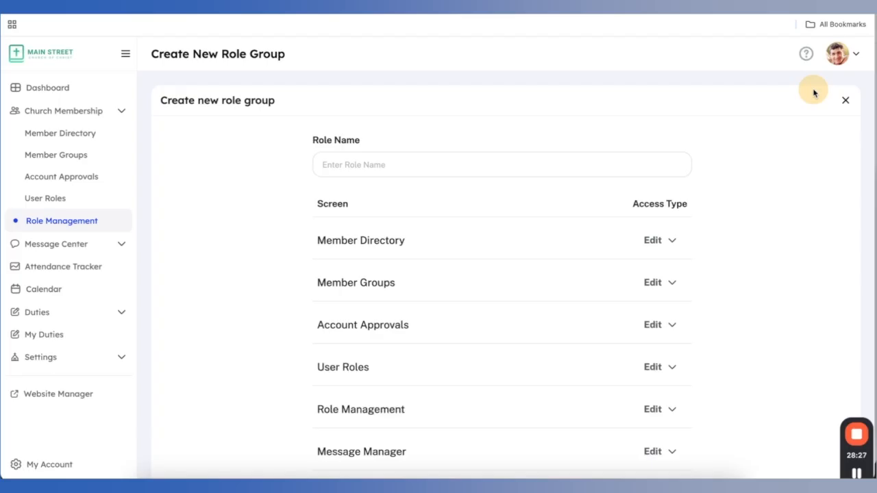
click(538, 162)
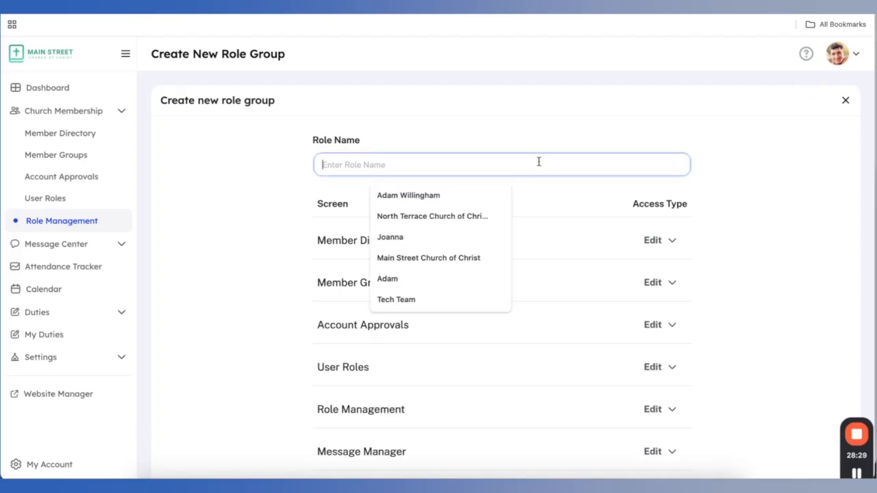
text(Tech Team)
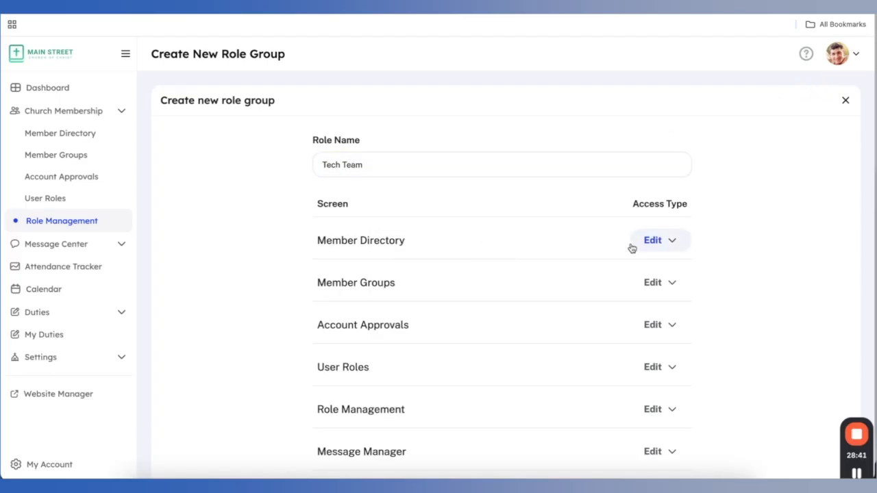
Set My Account and My Duties to No Access and Calendar to View, then create the group
scroll(632, 248, down, 5)
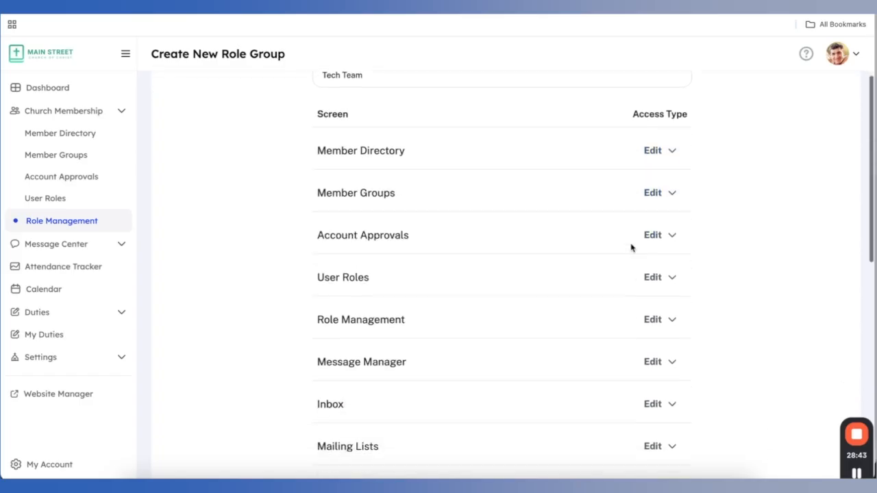
scroll(631, 248, down, 9)
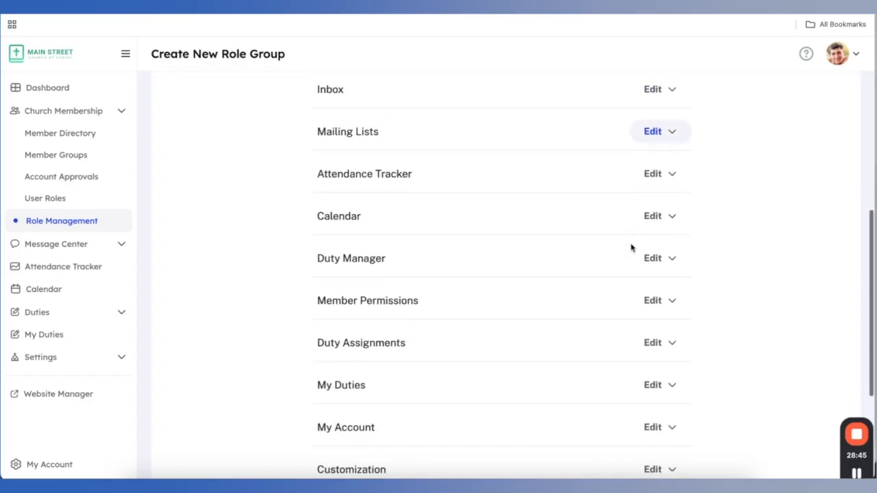
scroll(631, 248, down, 3)
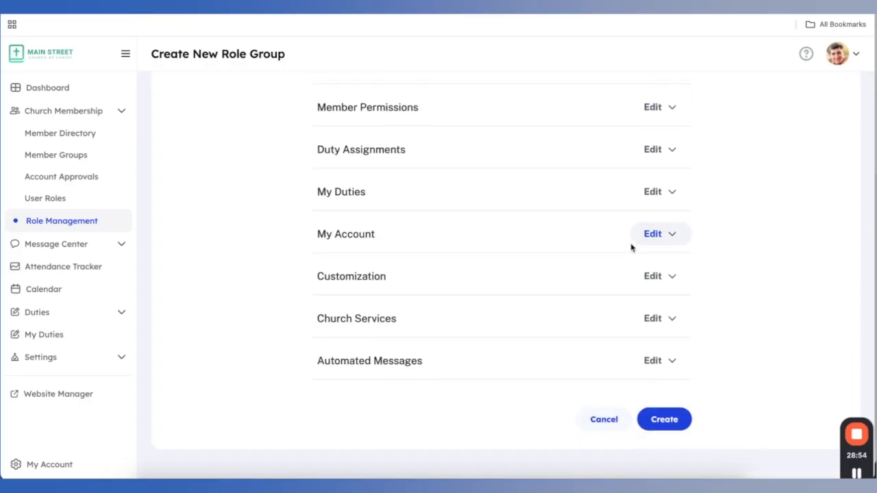
click(644, 243)
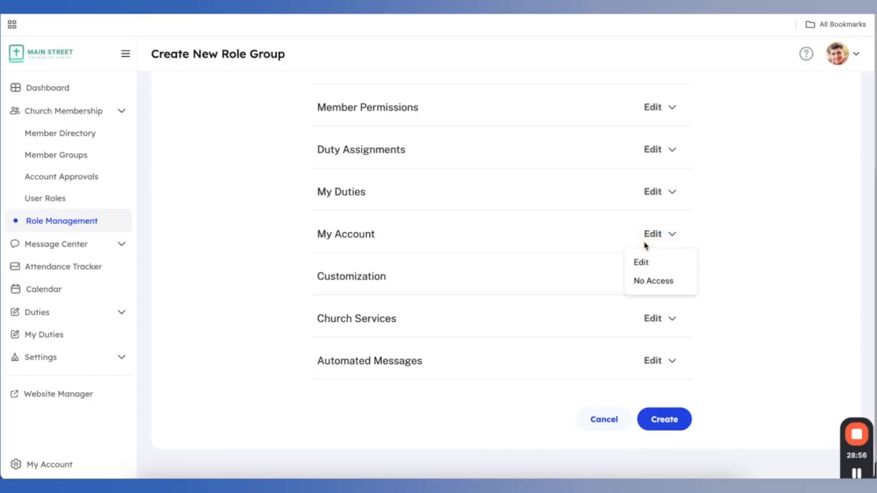
click(653, 279)
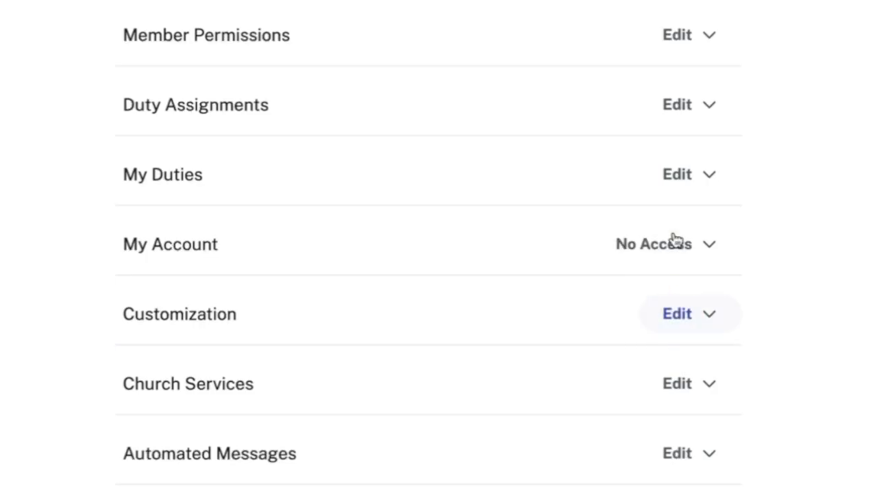
click(690, 177)
click(685, 256)
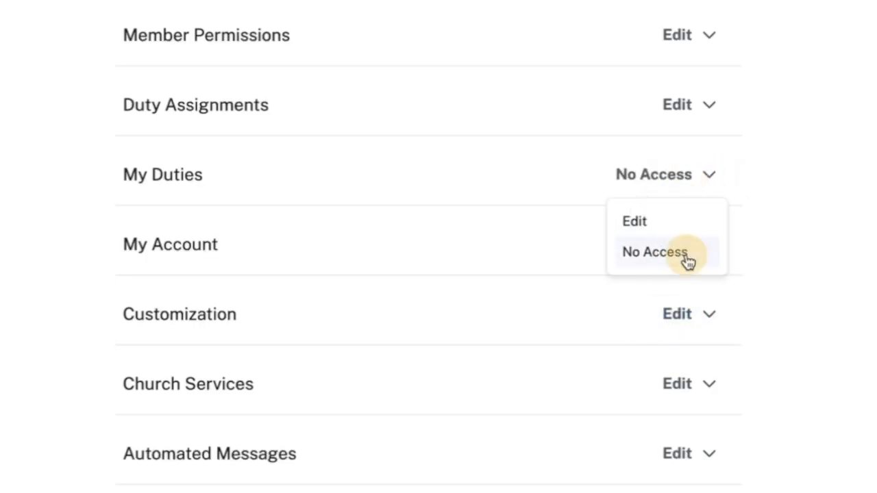
scroll(682, 220, up, 5)
click(682, 212)
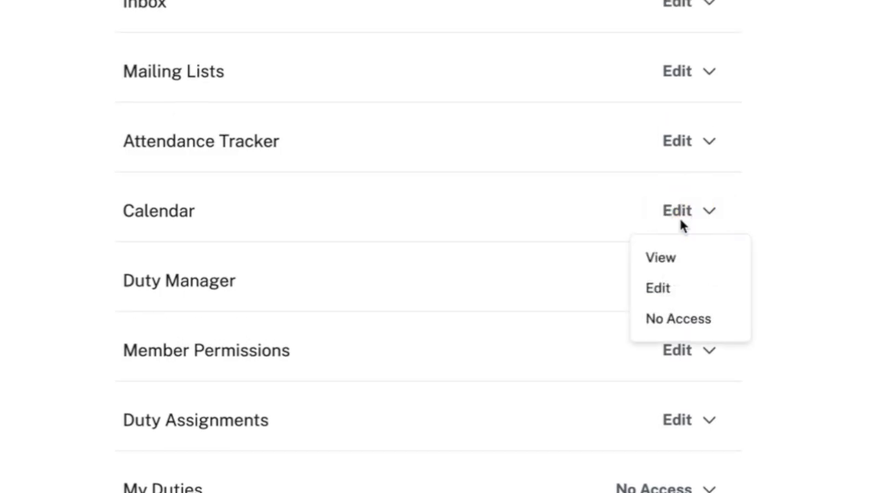
click(675, 255)
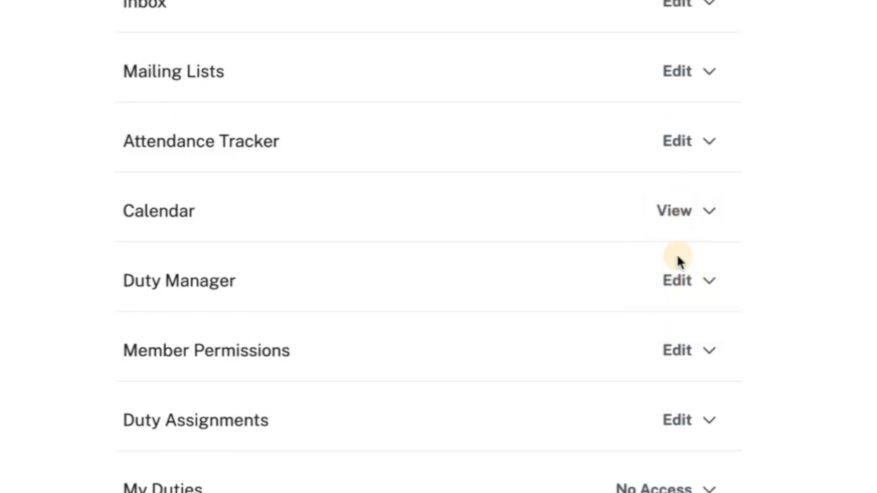
click(665, 419)
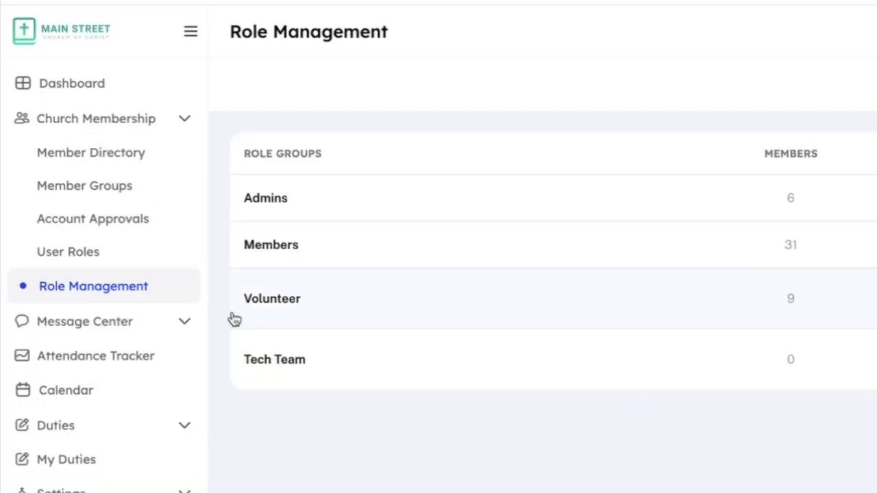
On User Roles, change the first member's Access Type to Volunteer and the third member's to Admin
click(82, 254)
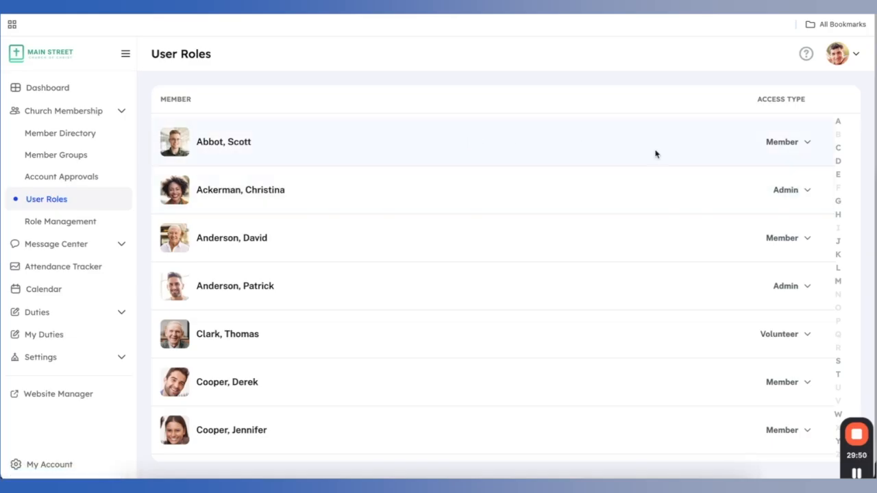
click(786, 144)
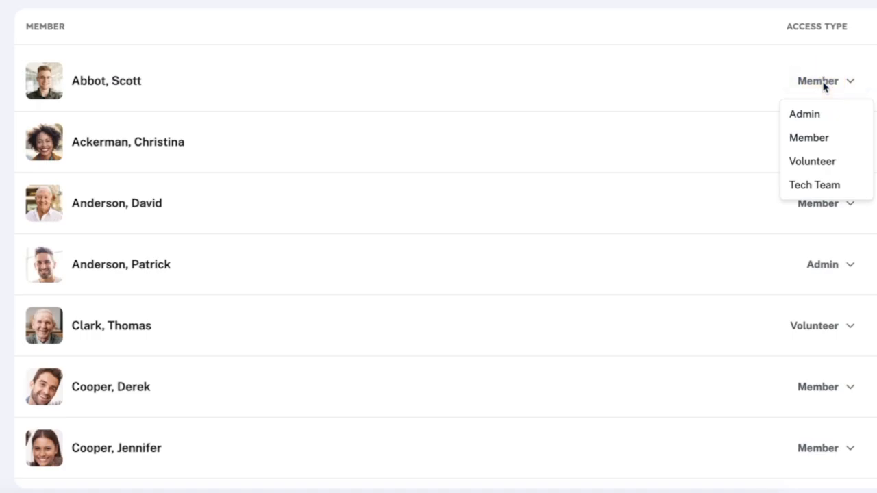
click(816, 162)
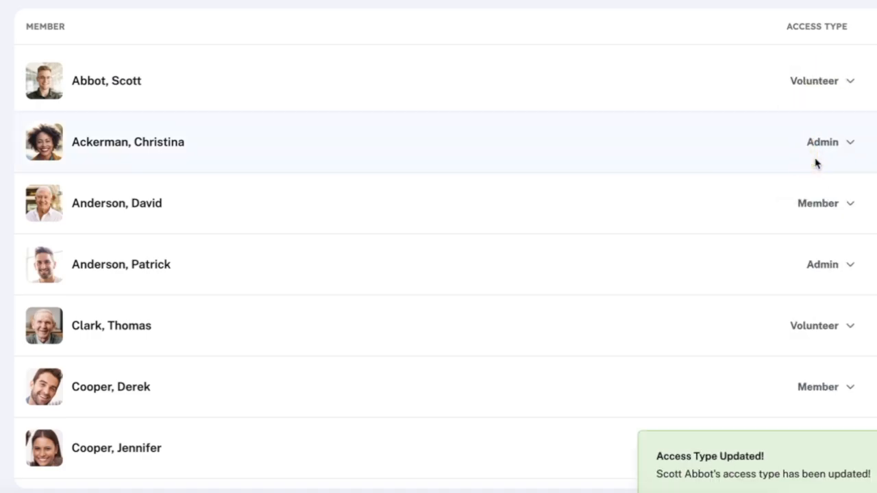
click(824, 205)
click(816, 234)
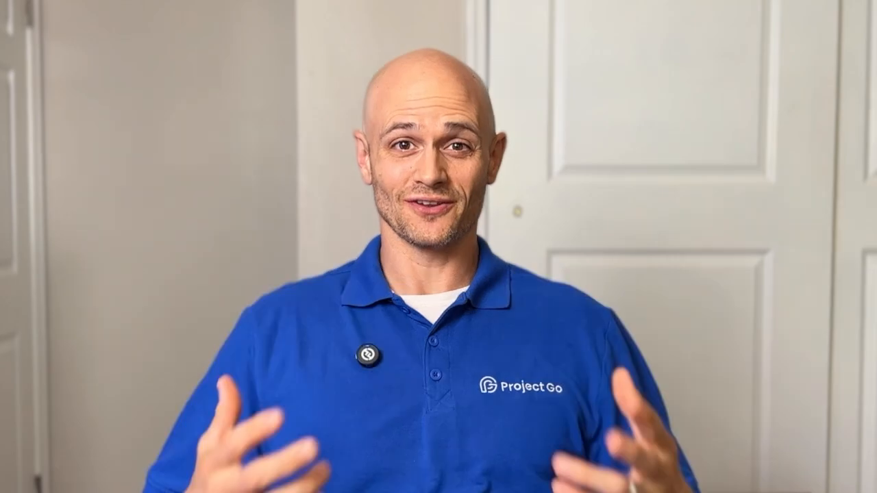